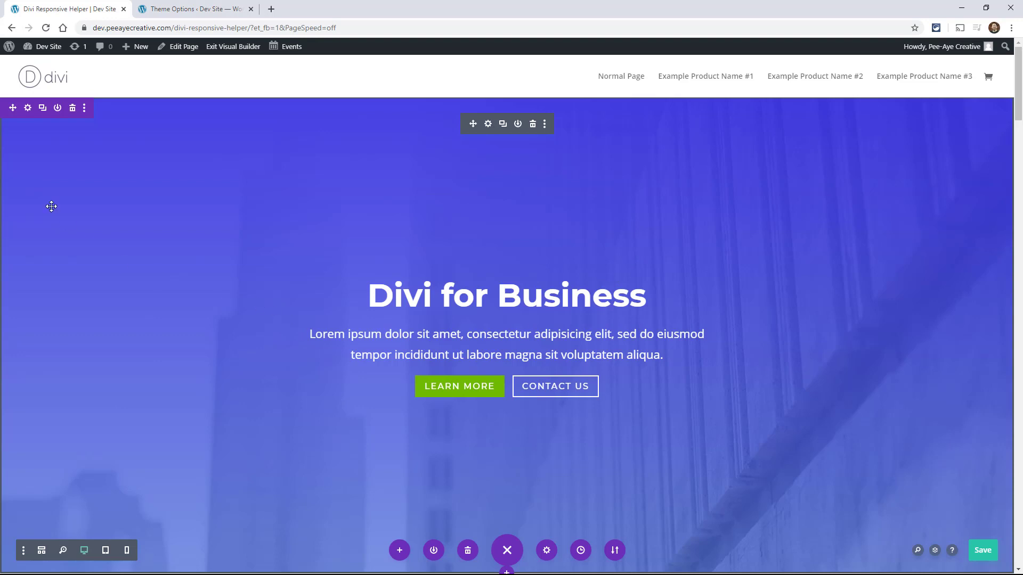
Open the hero section's Advanced position options and review the position types, keeping Relative
left_click(28, 108)
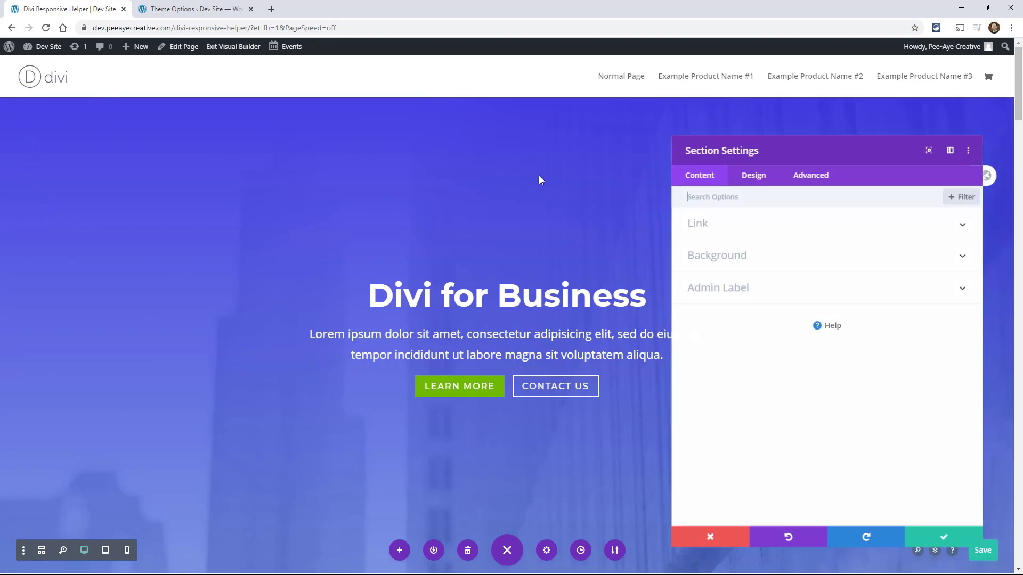
left_click(801, 176)
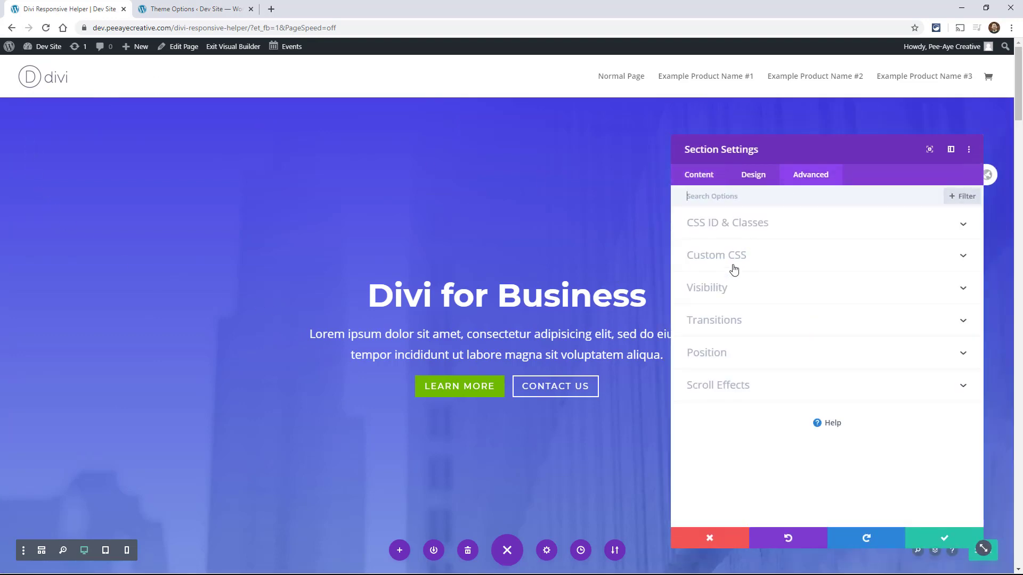
left_click(710, 354)
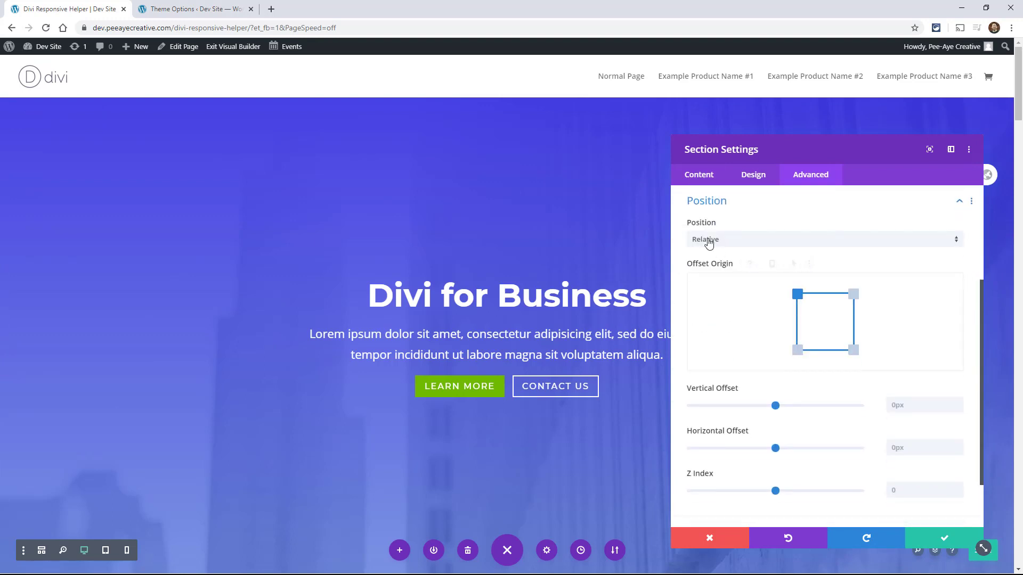
left_click(707, 244)
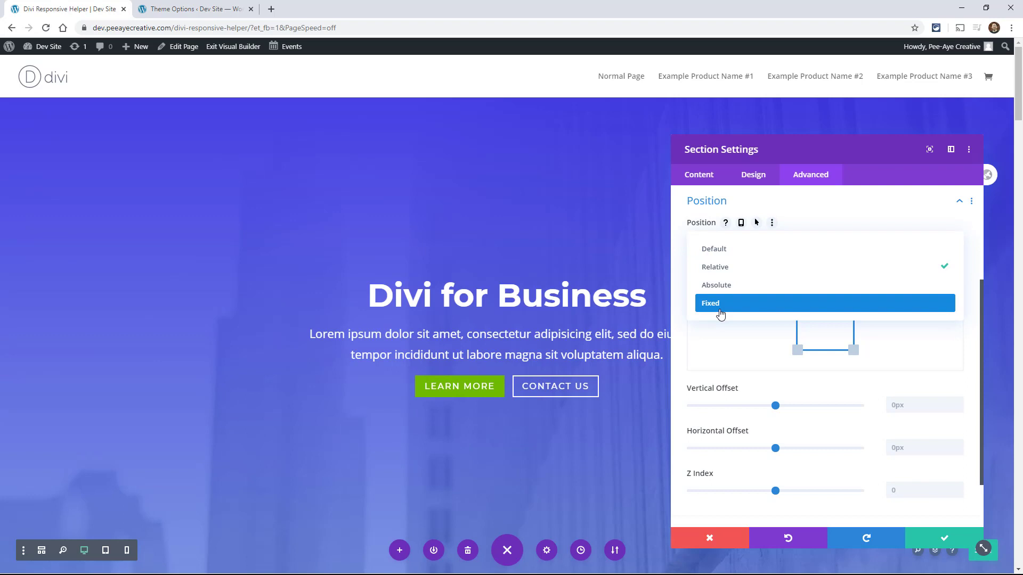
left_click(920, 394)
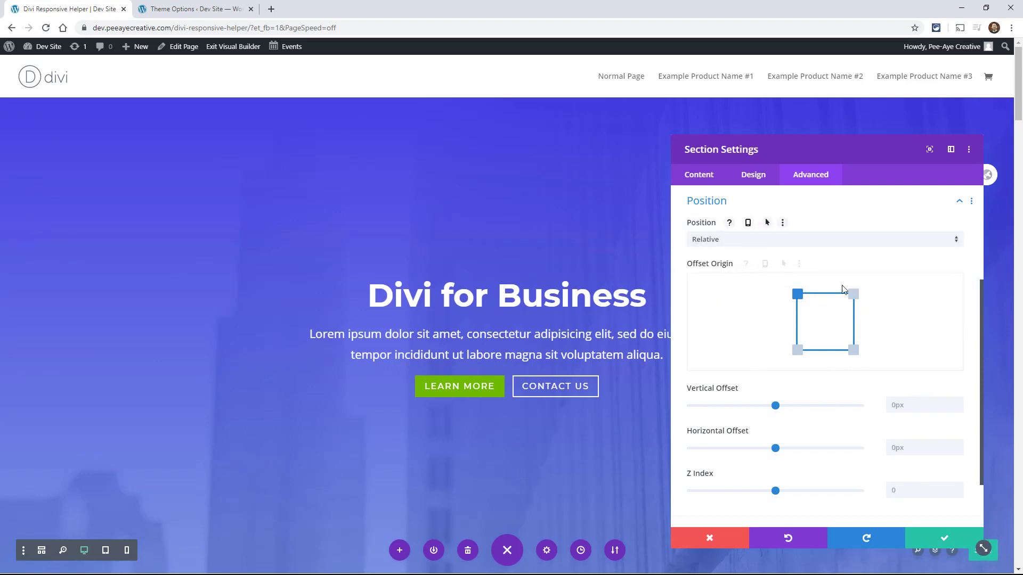
Try Absolute positioning with top-centre and top-left anchors, then reset Position to Default
left_click(739, 239)
left_click(726, 292)
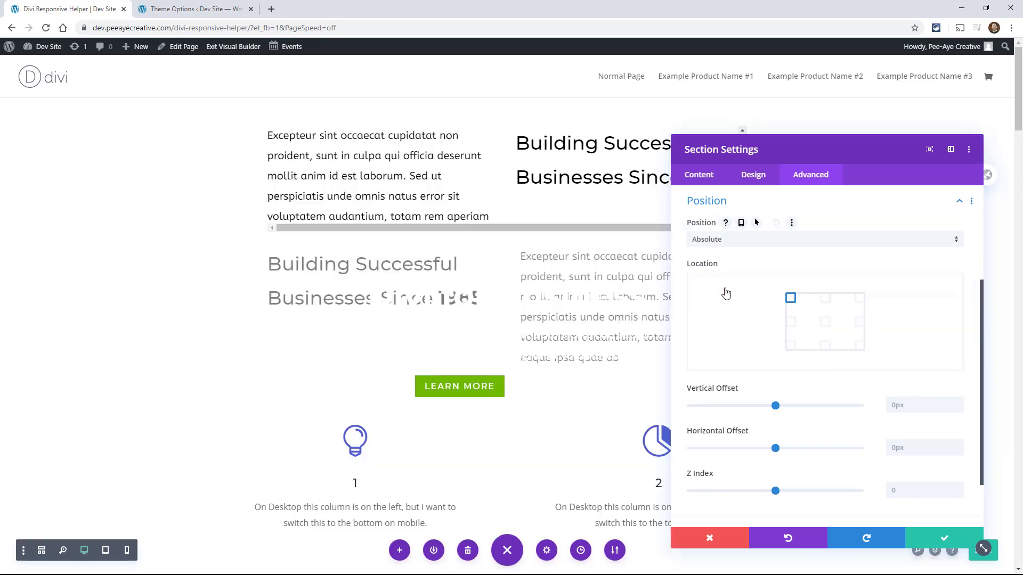
left_click(826, 298)
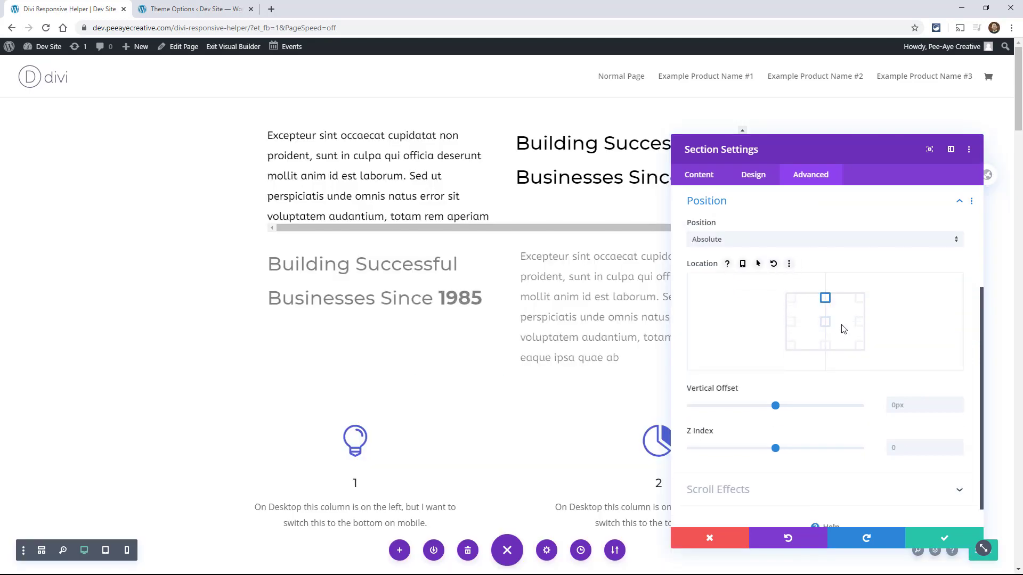
left_click(791, 299)
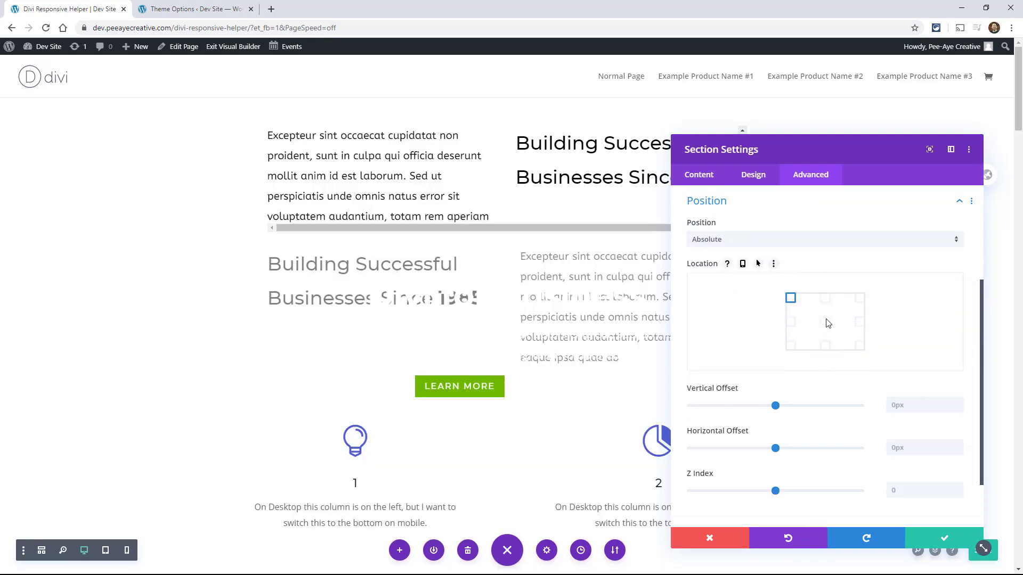
left_click(708, 240)
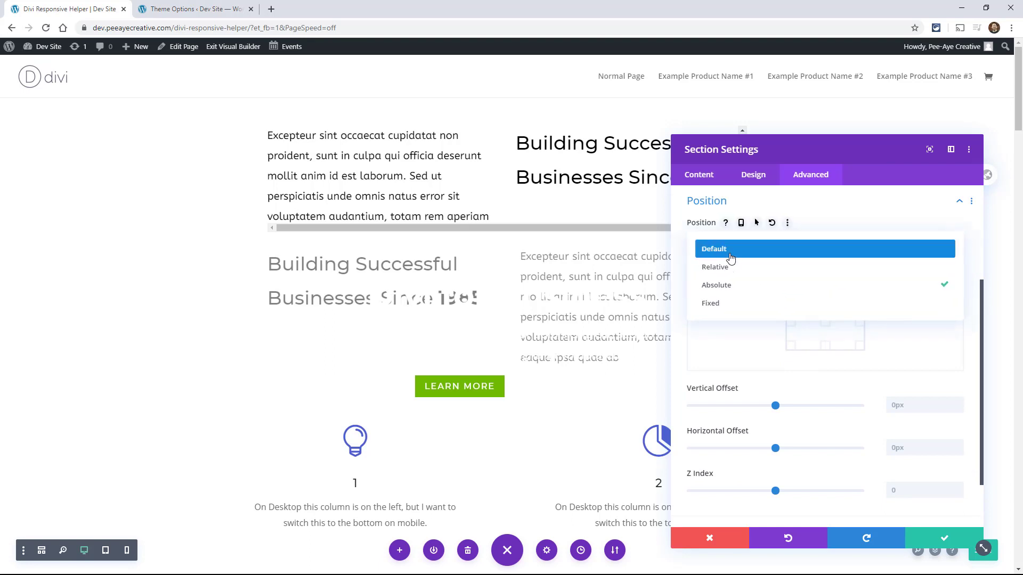
left_click(730, 250)
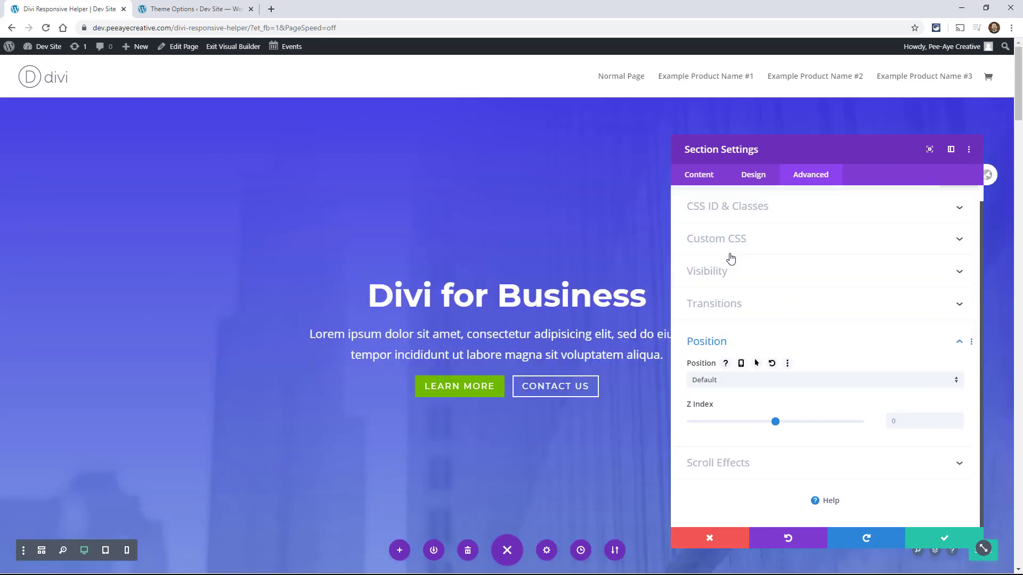
Close the hero settings and add a regular one-column section below it holding a Menu module
left_click(934, 539)
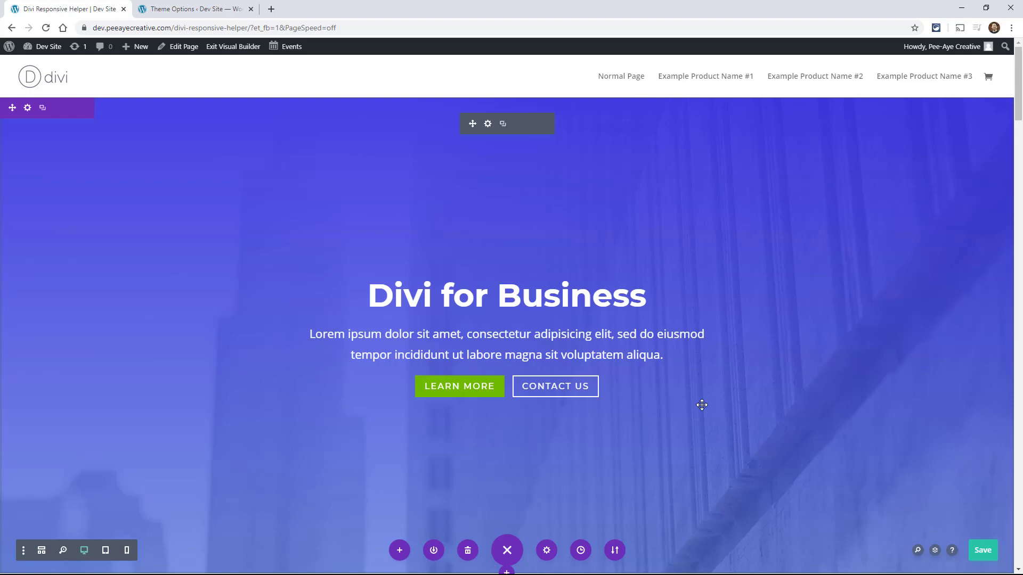
scroll(526, 335, "down", 4)
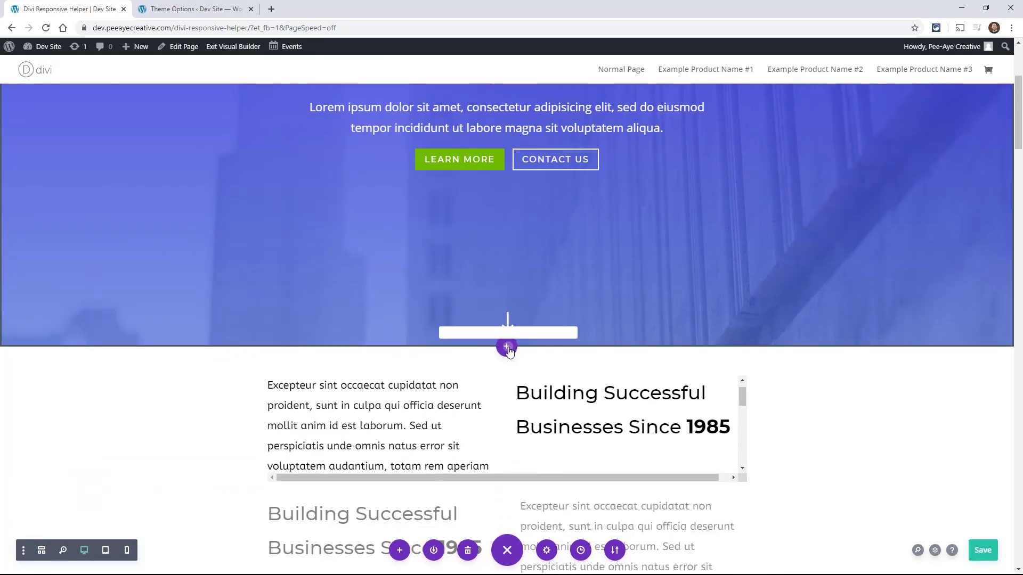
left_click(507, 346)
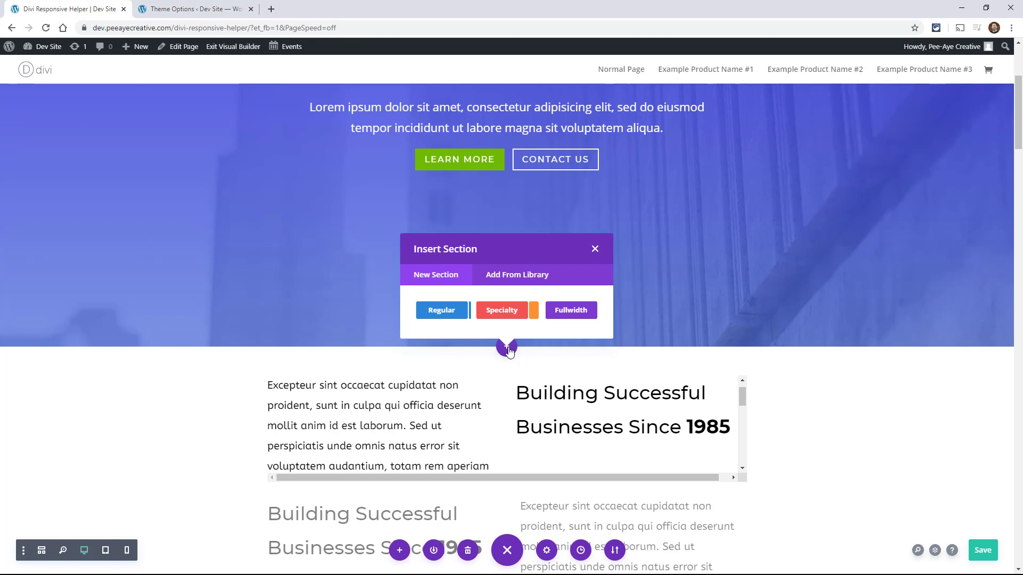
left_click(441, 317)
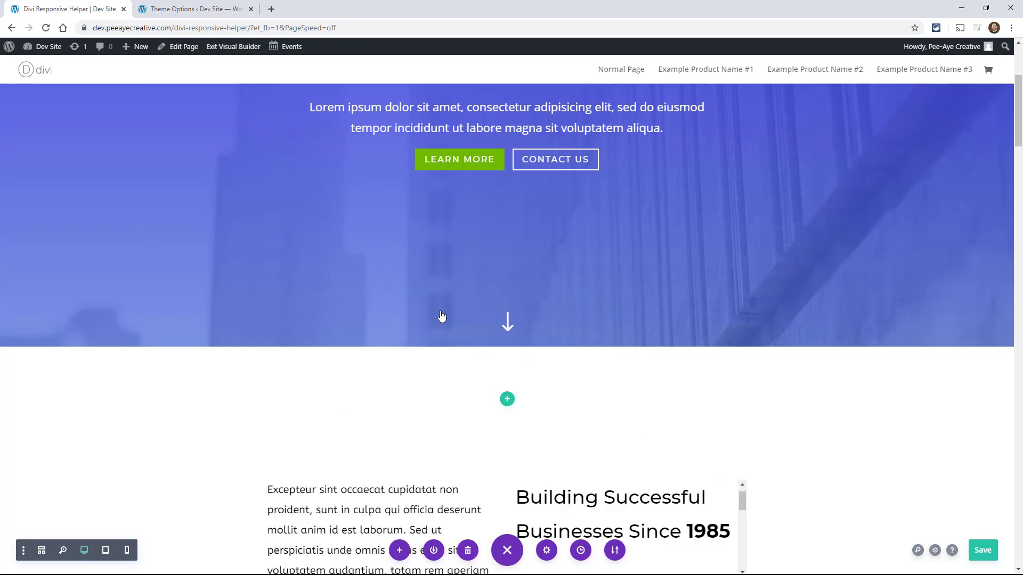
left_click(431, 186)
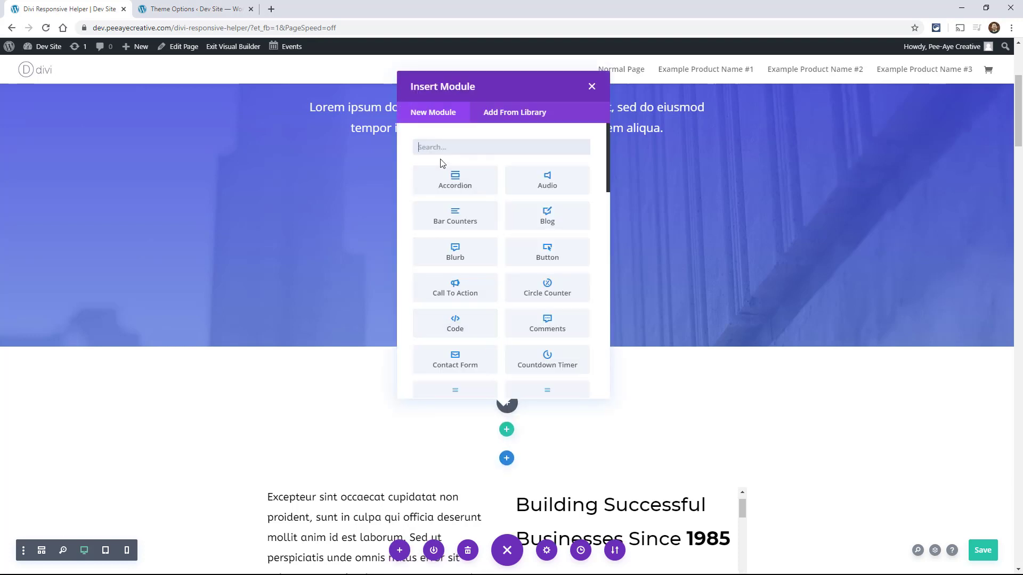
type("men")
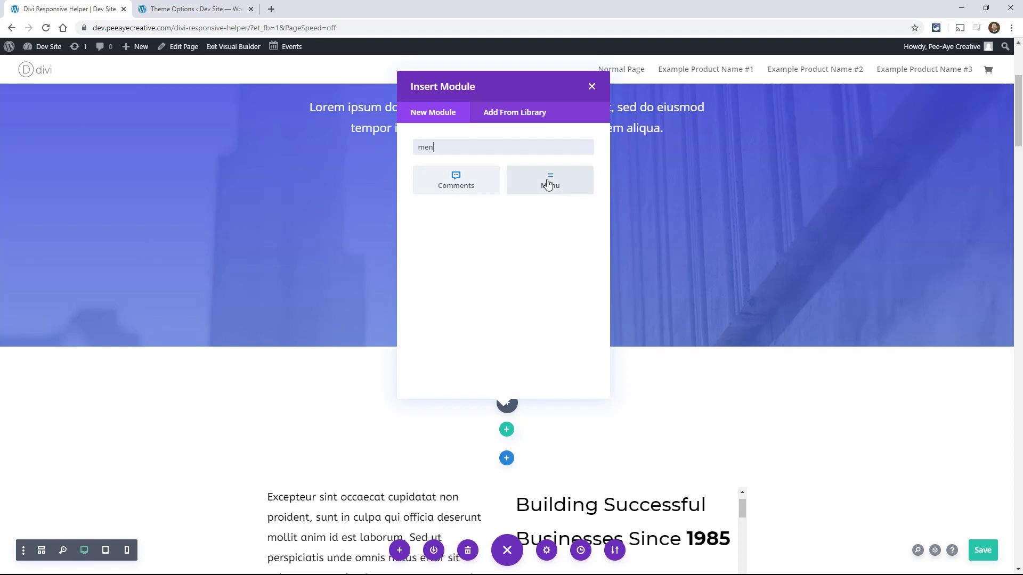
left_click(548, 184)
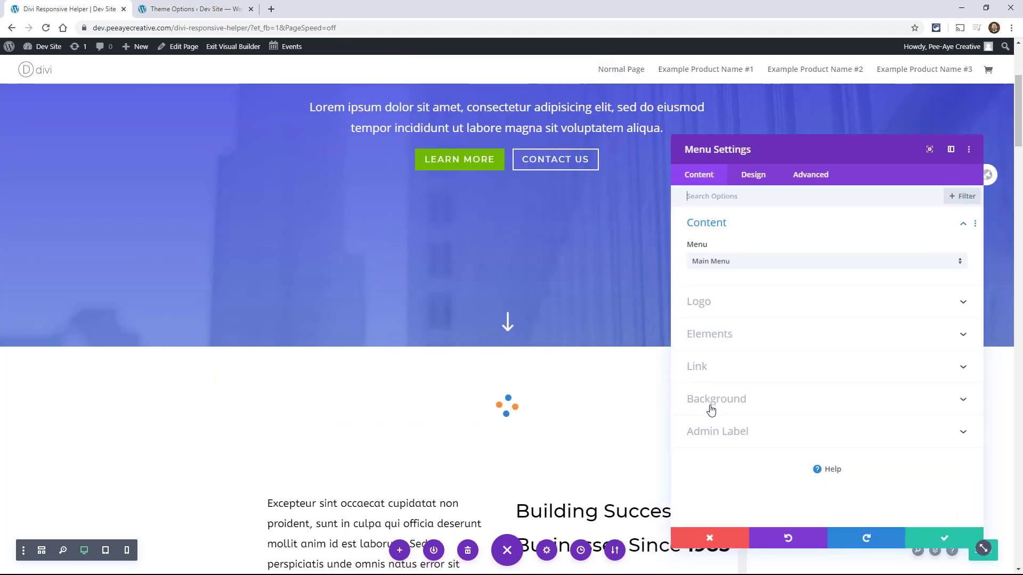
Give the menu section a black background and save it
left_click(941, 540)
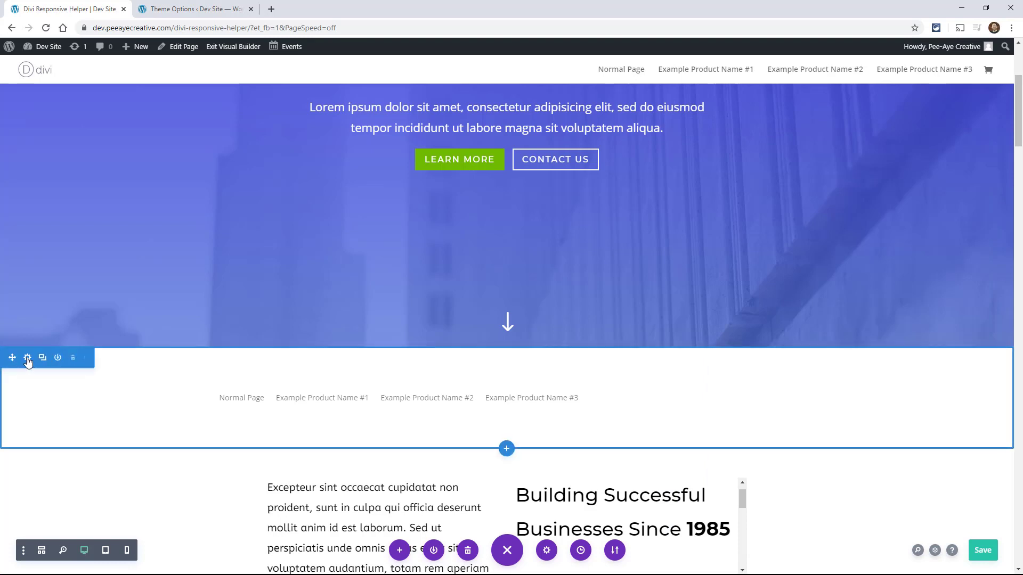
left_click(28, 361)
left_click(713, 256)
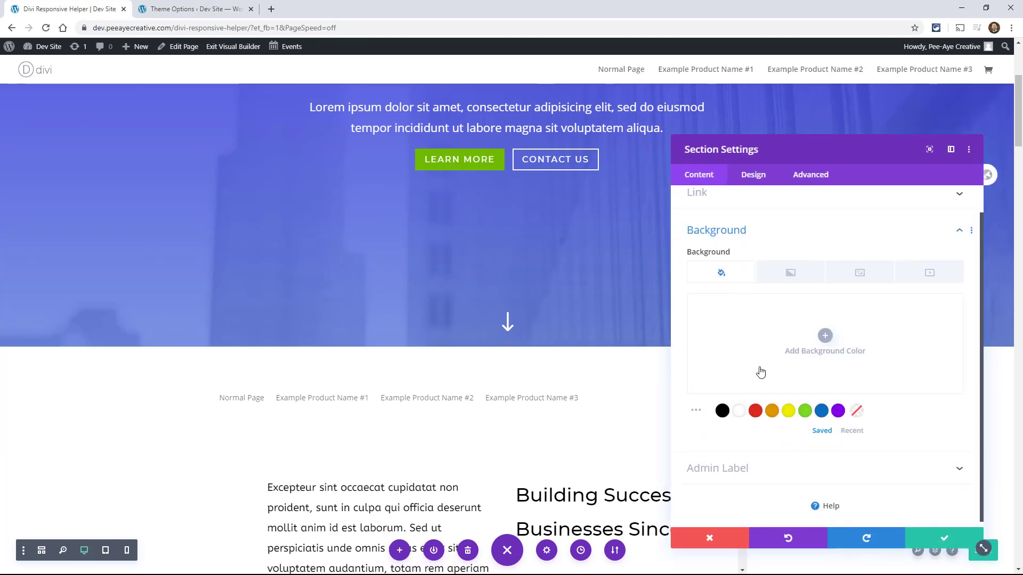
left_click(722, 411)
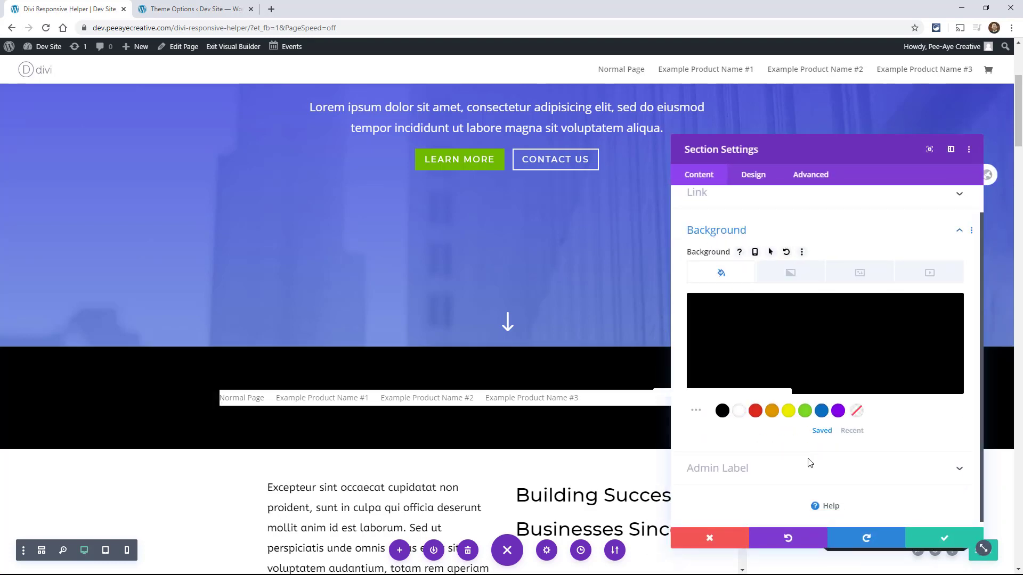
left_click(910, 532)
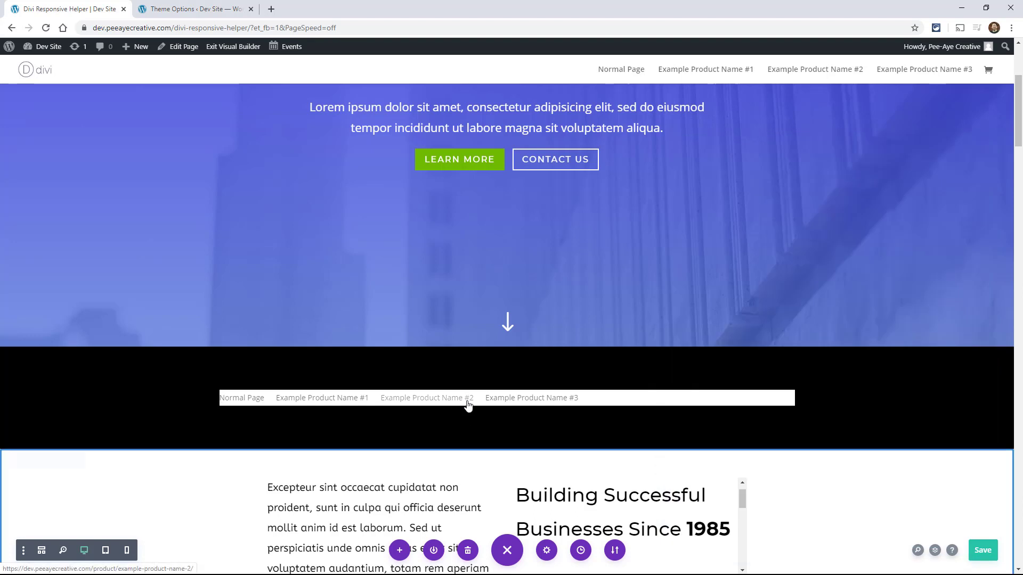
Remove the Menu module's background colour and set its menu text colour to white
left_click(488, 401)
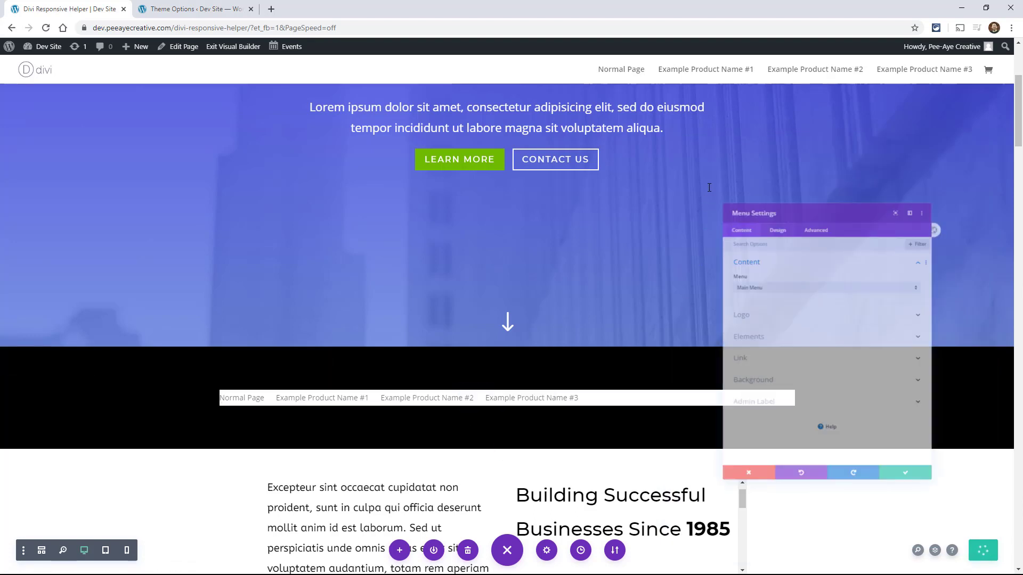
left_click(753, 174)
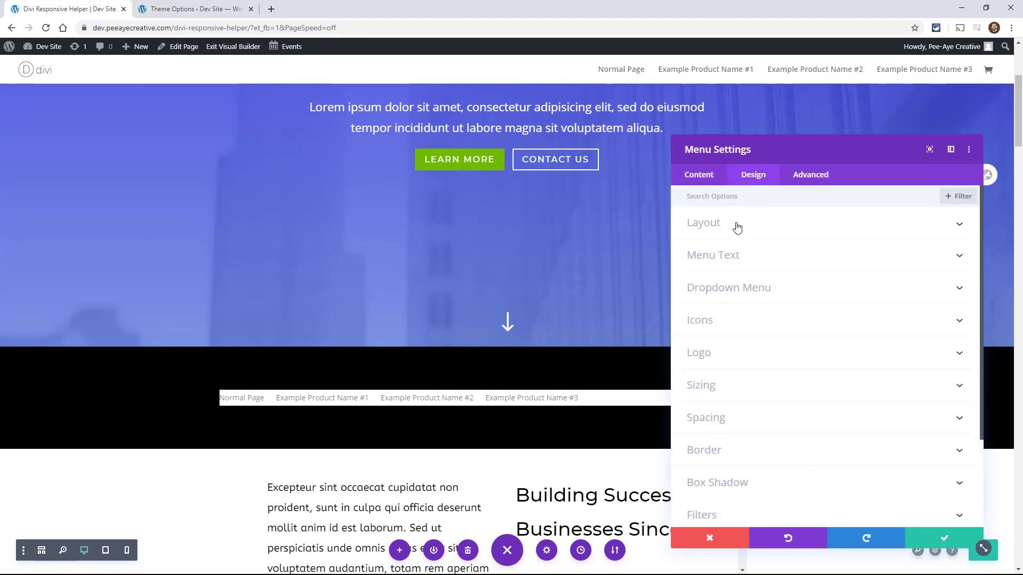
left_click(715, 256)
left_click(699, 176)
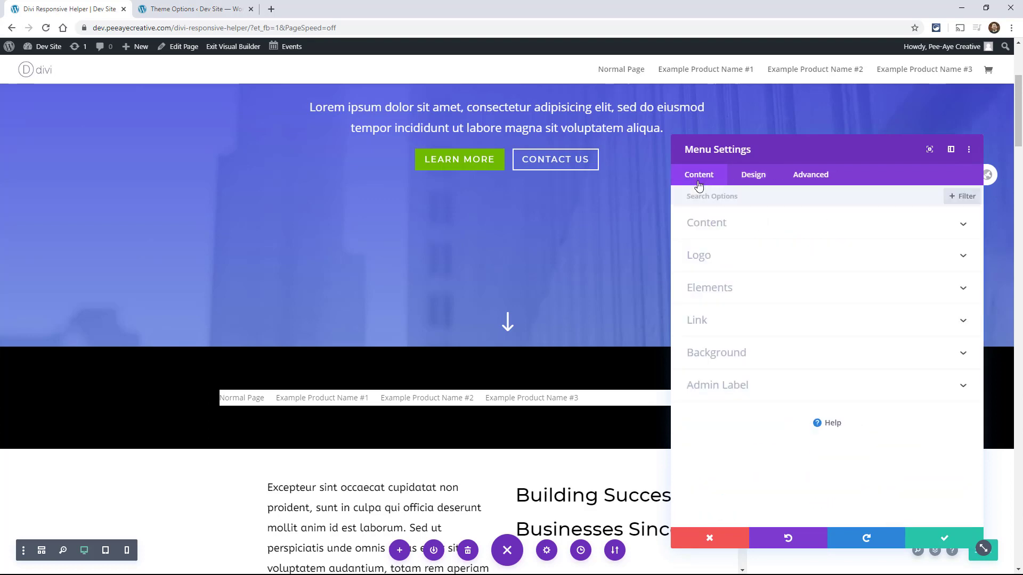
left_click(730, 352)
left_click(855, 410)
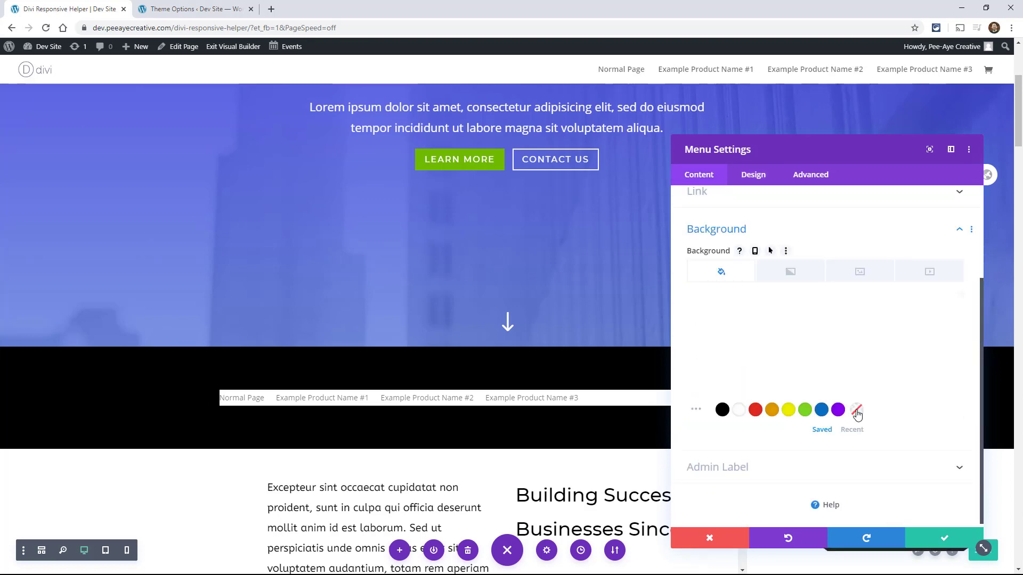
left_click(748, 177)
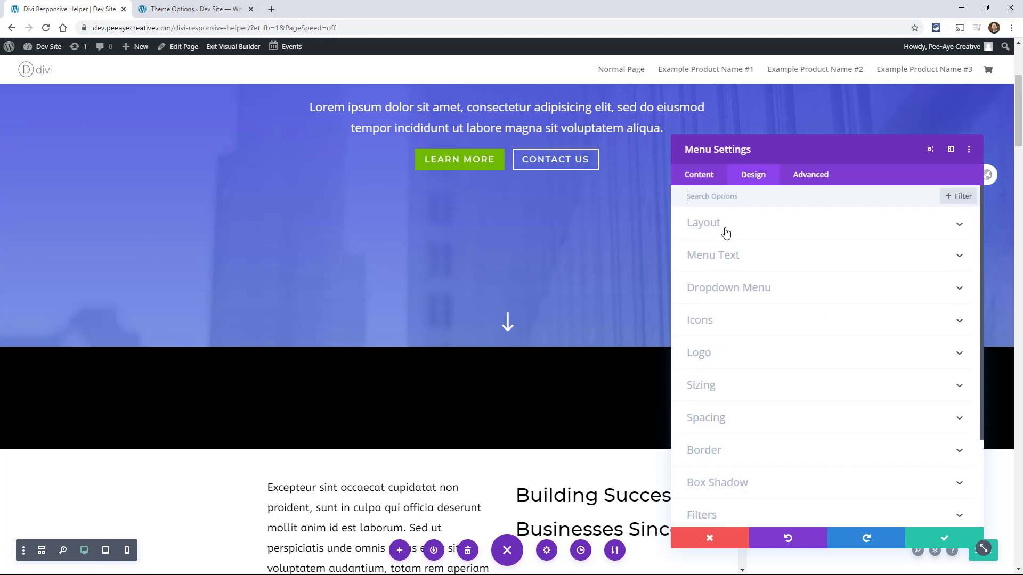
left_click(720, 255)
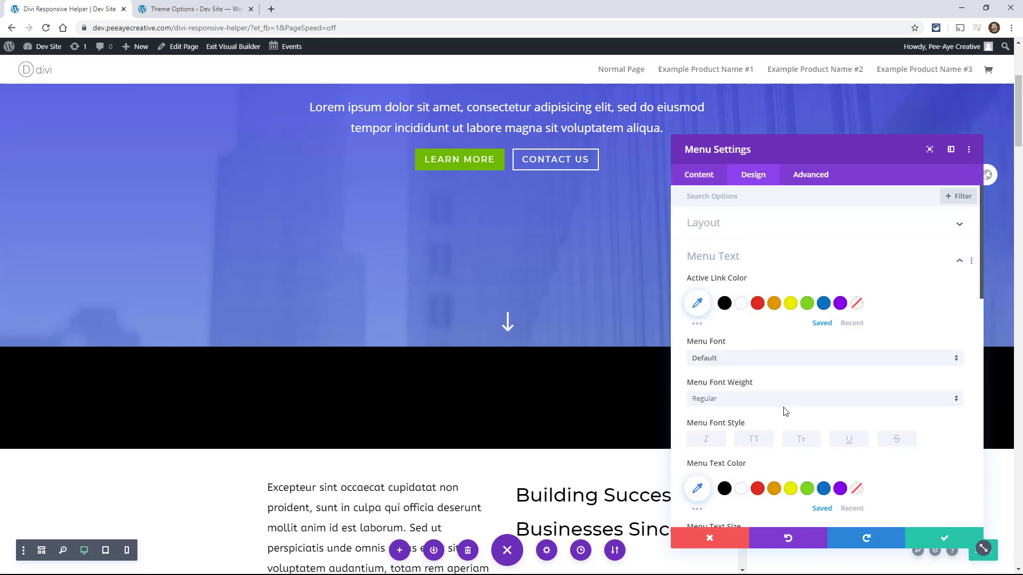
scroll(720, 410, "down", 3)
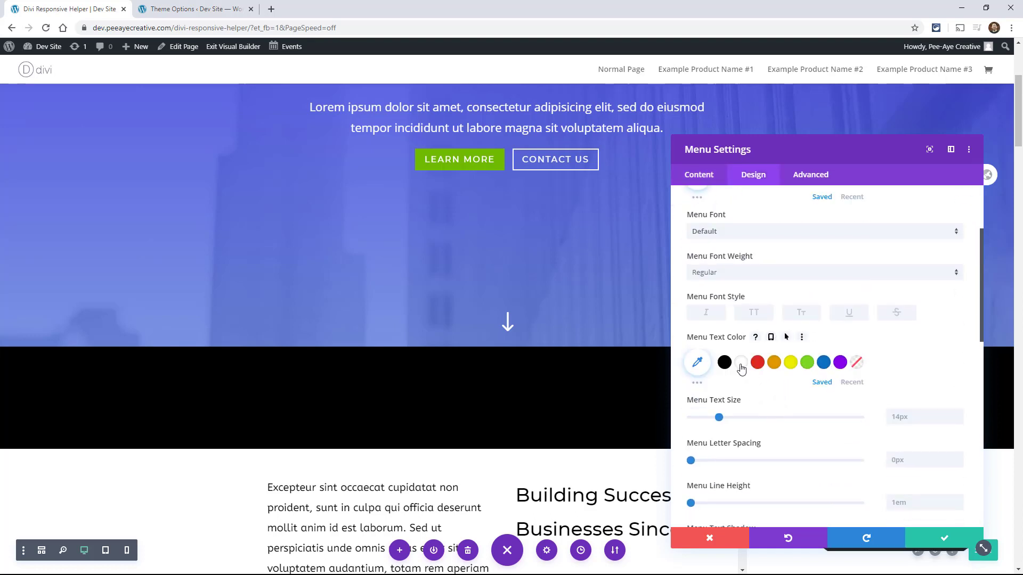
left_click(741, 363)
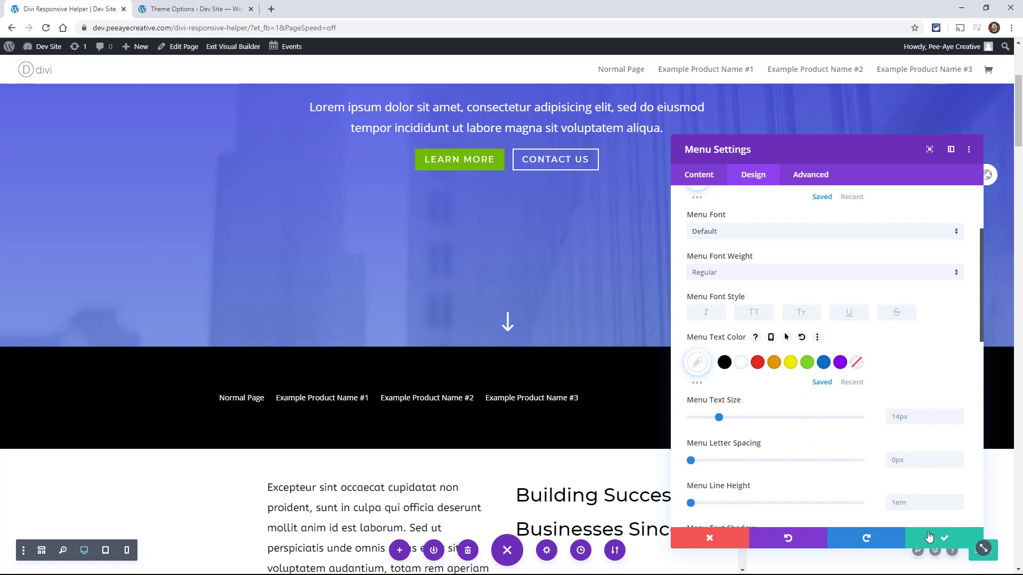
left_click(929, 537)
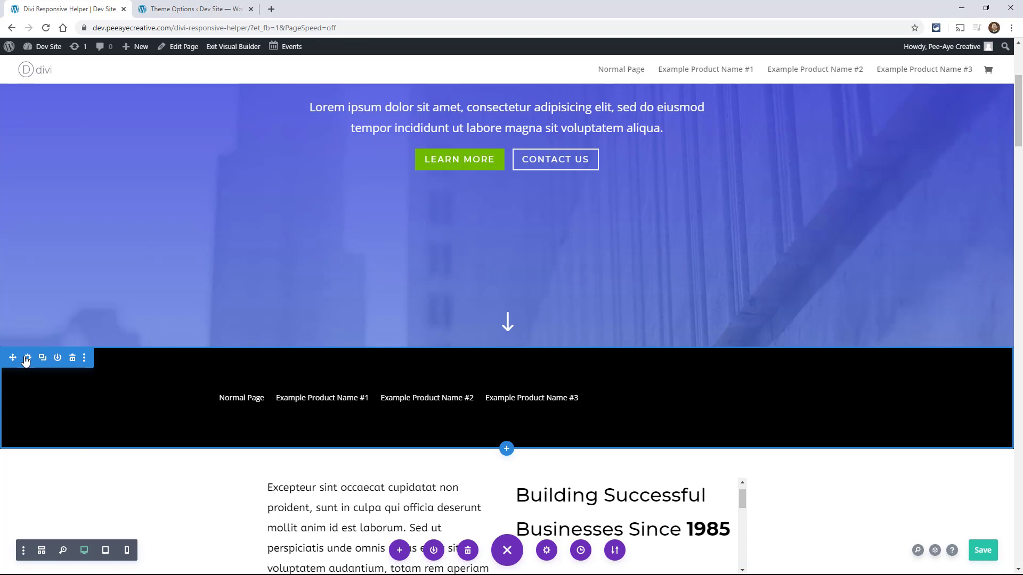
Set the black menu section's Position to Absolute, then change it to Fixed
left_click(27, 358)
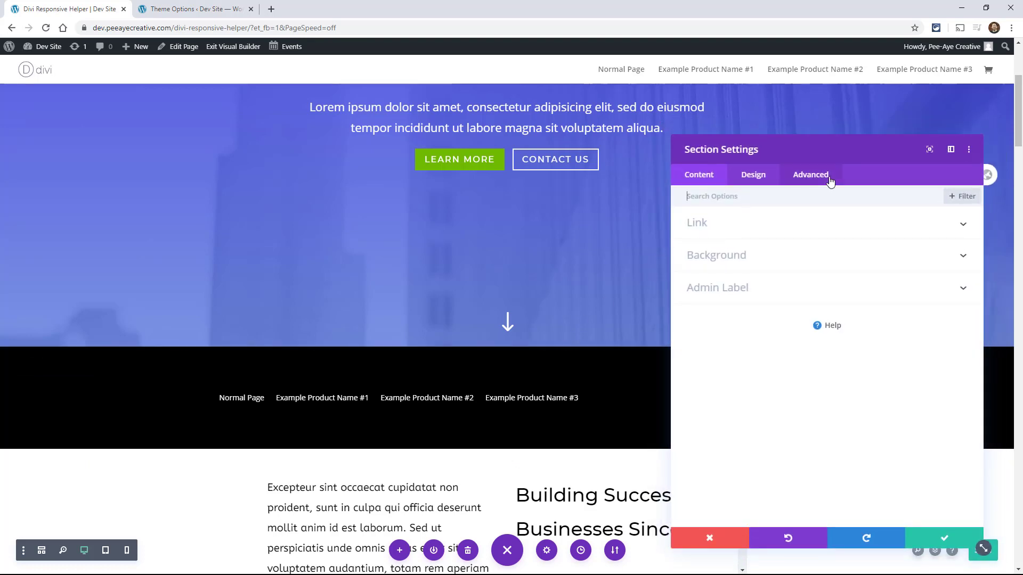
left_click(828, 179)
left_click(726, 354)
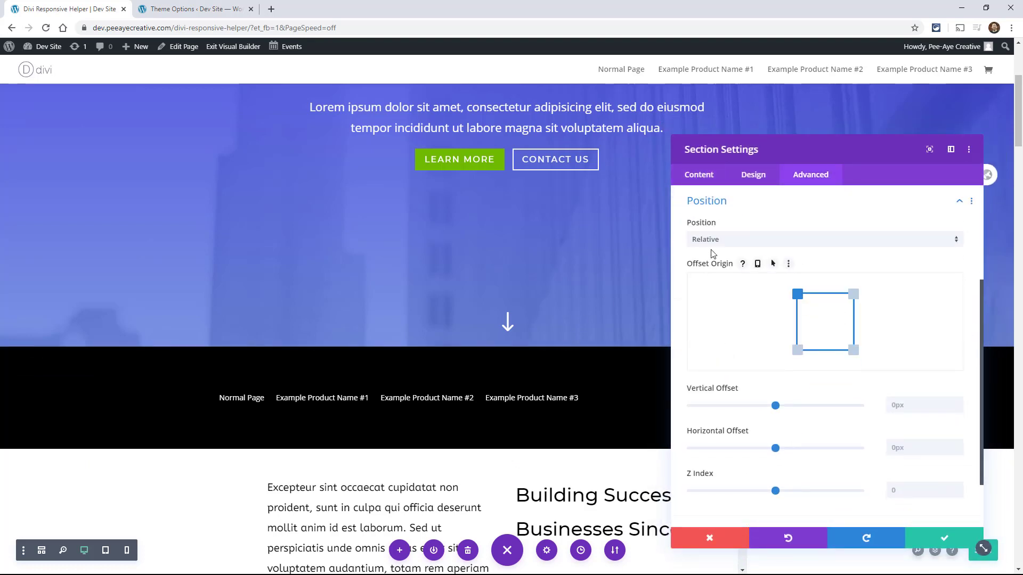
left_click(713, 243)
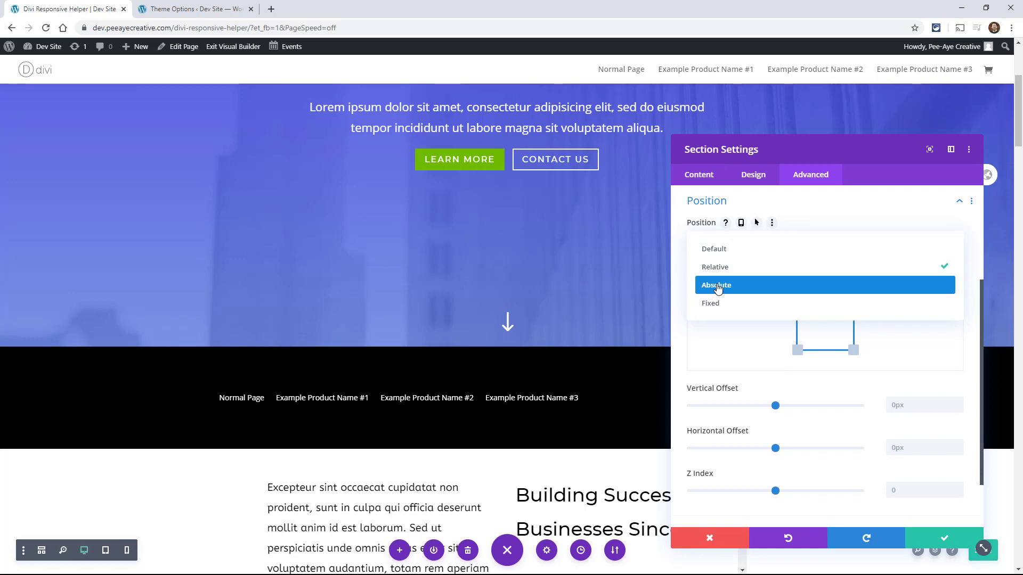
left_click(718, 286)
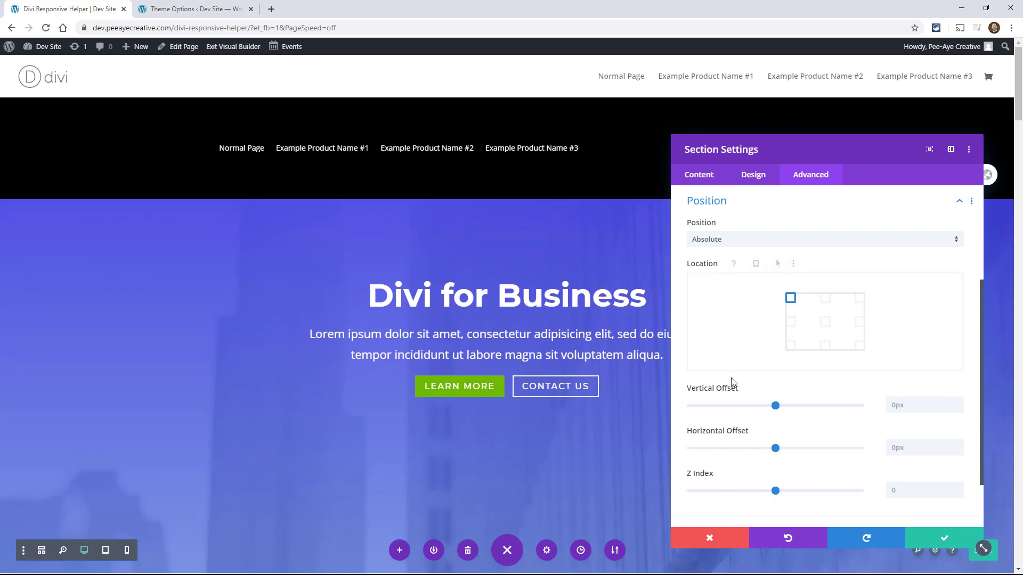
left_click(735, 240)
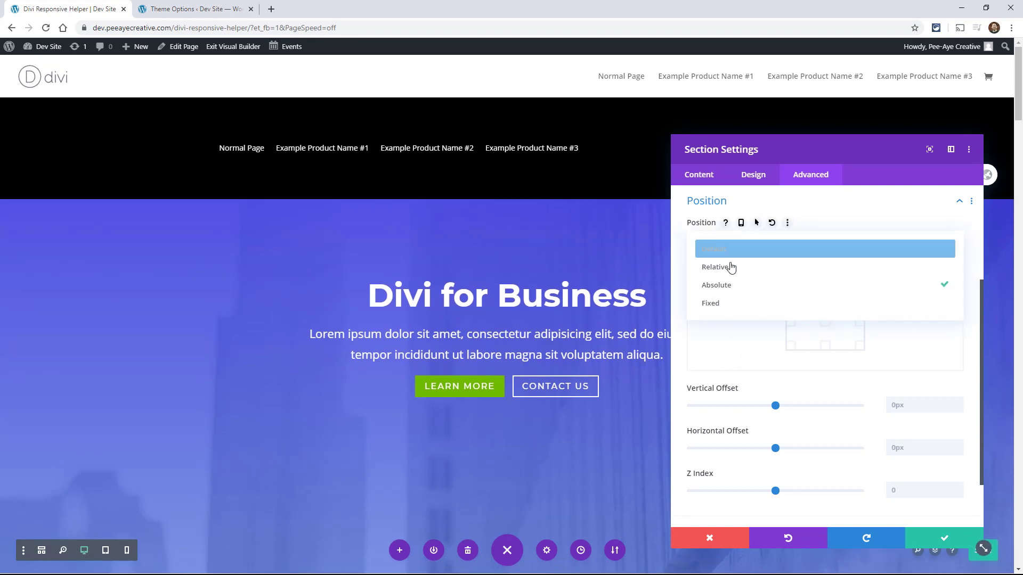
left_click(720, 312)
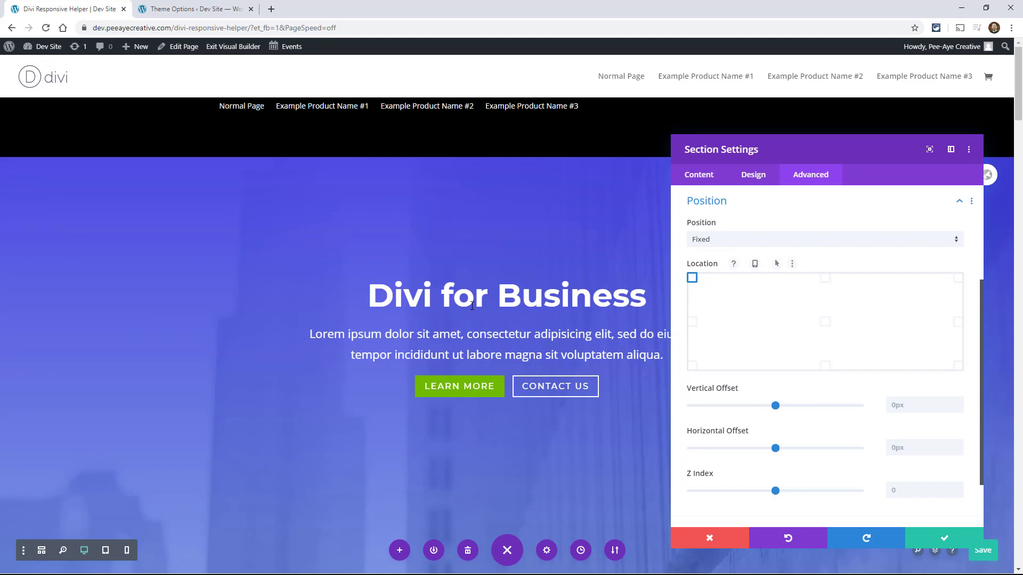
scroll(399, 285, "down", 5)
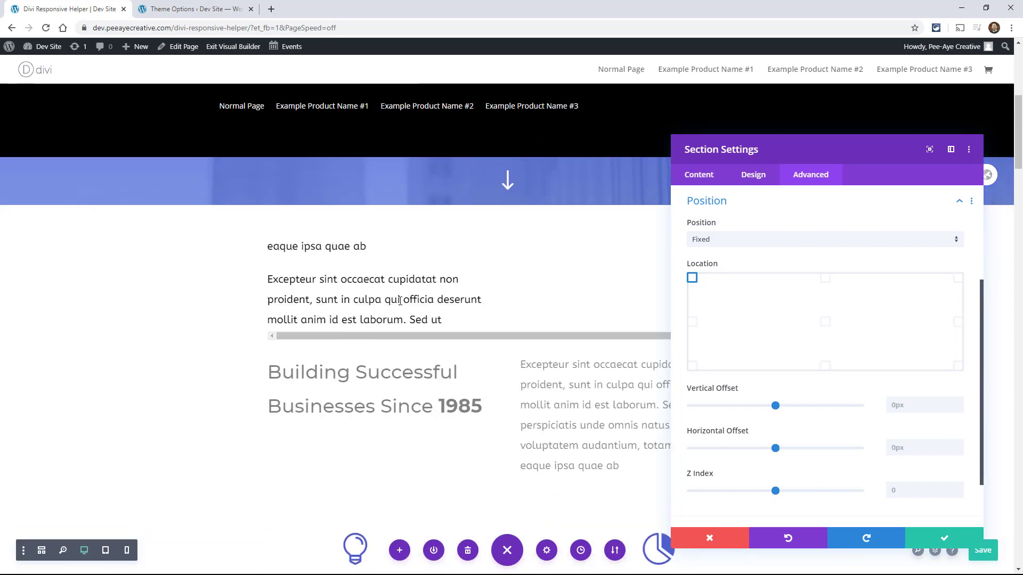
scroll(399, 311, "down", 3)
scroll(174, 381, "up", 5)
scroll(155, 386, "down", 5)
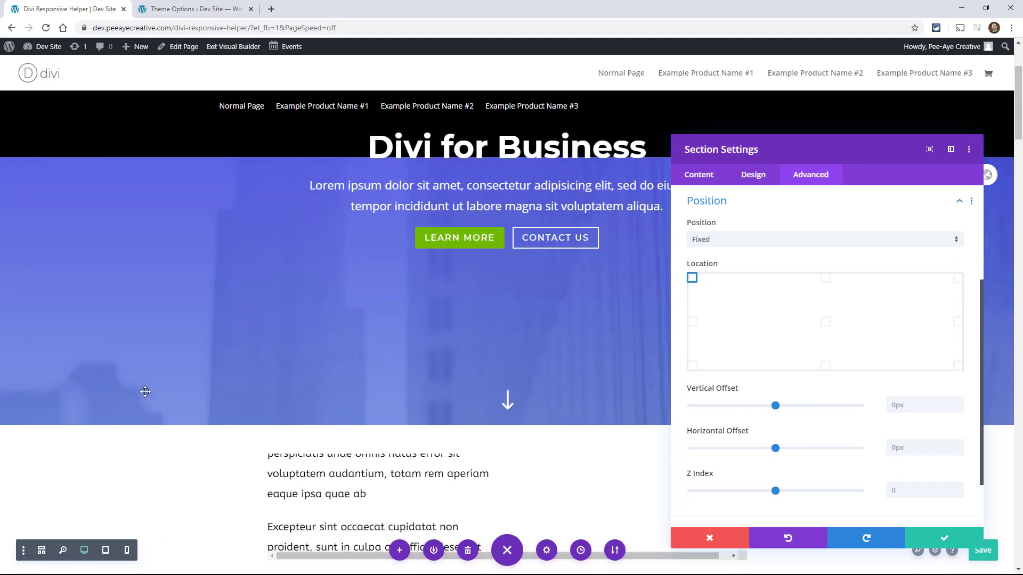
scroll(141, 404, "down", 4)
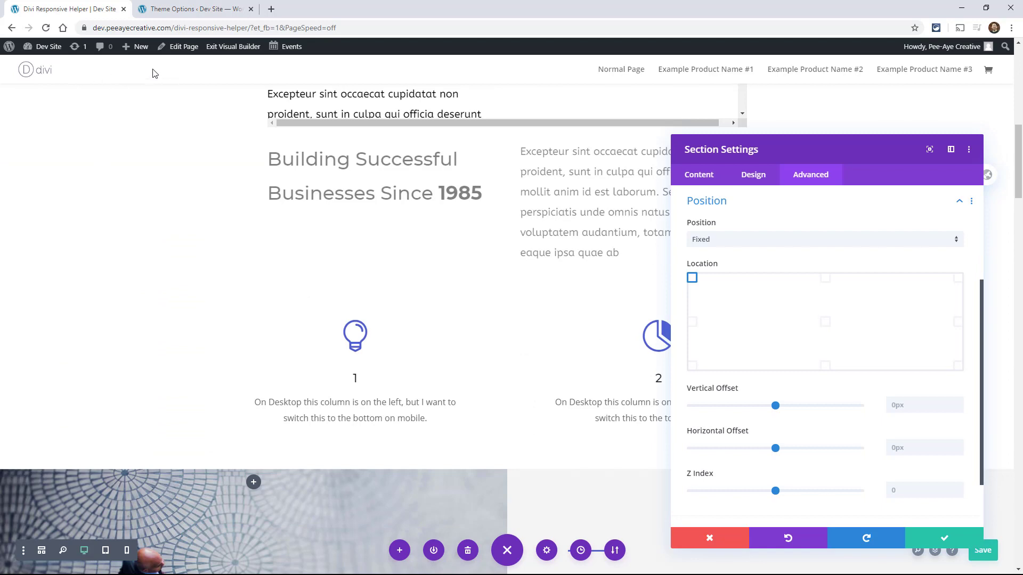
scroll(128, 320, "up", 8)
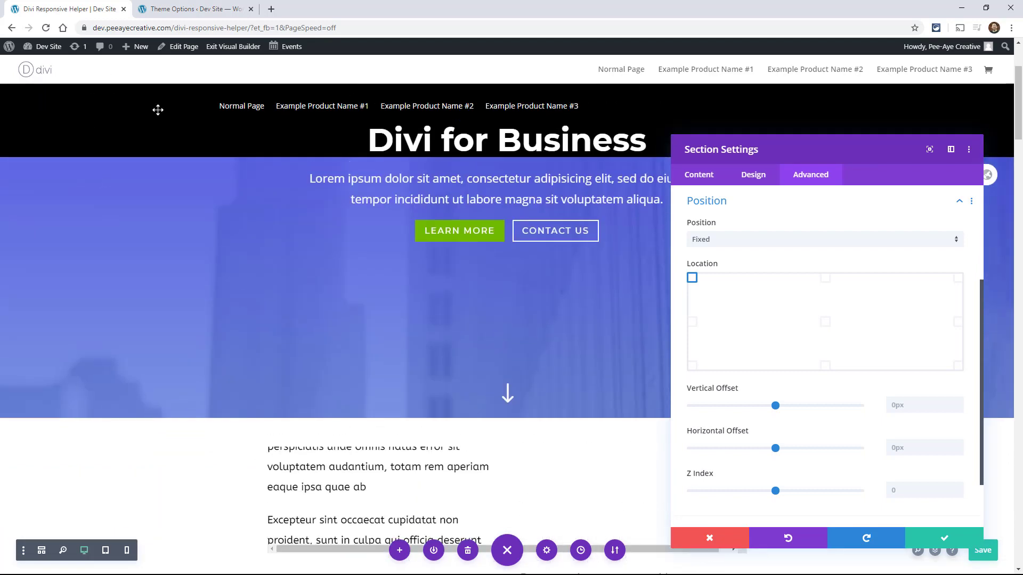
scroll(119, 363, "down", 8)
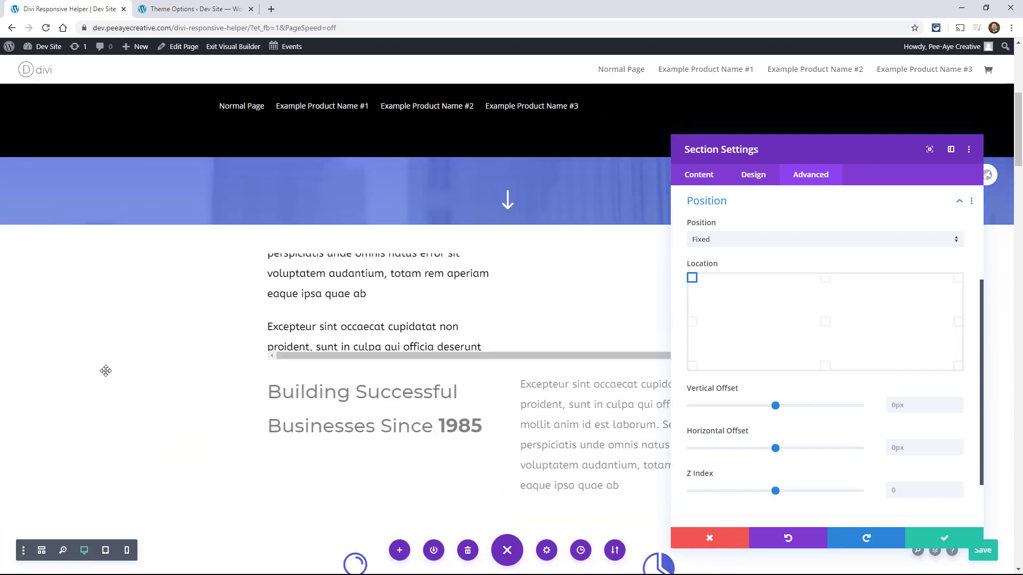
scroll(110, 324, "up", 3)
scroll(111, 325, "up", 2)
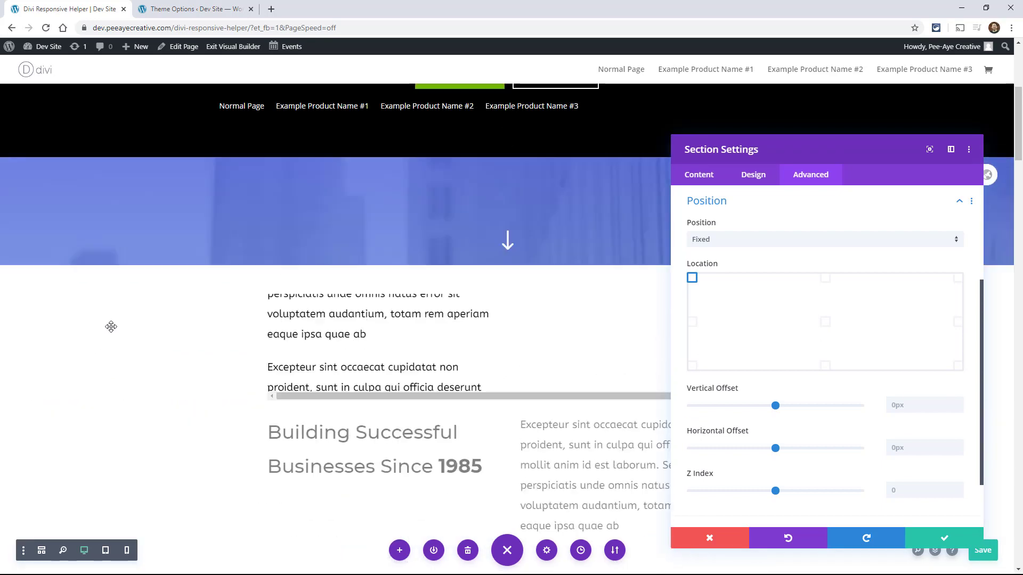
scroll(111, 326, "down", 1)
scroll(111, 329, "up", 3)
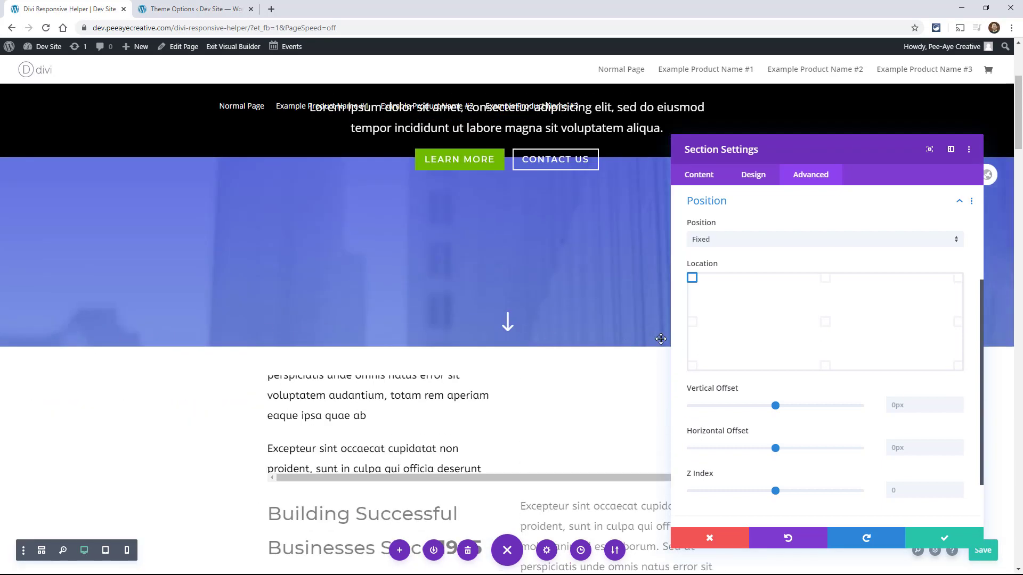
scroll(126, 318, "down", 7)
scroll(124, 318, "up", 2)
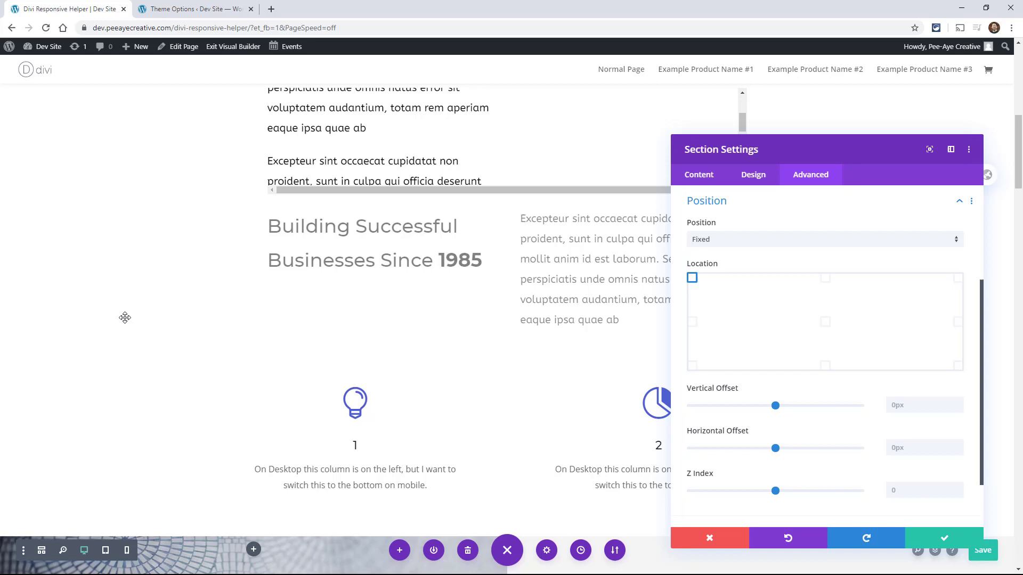
scroll(125, 318, "up", 3)
scroll(142, 285, "down", 3)
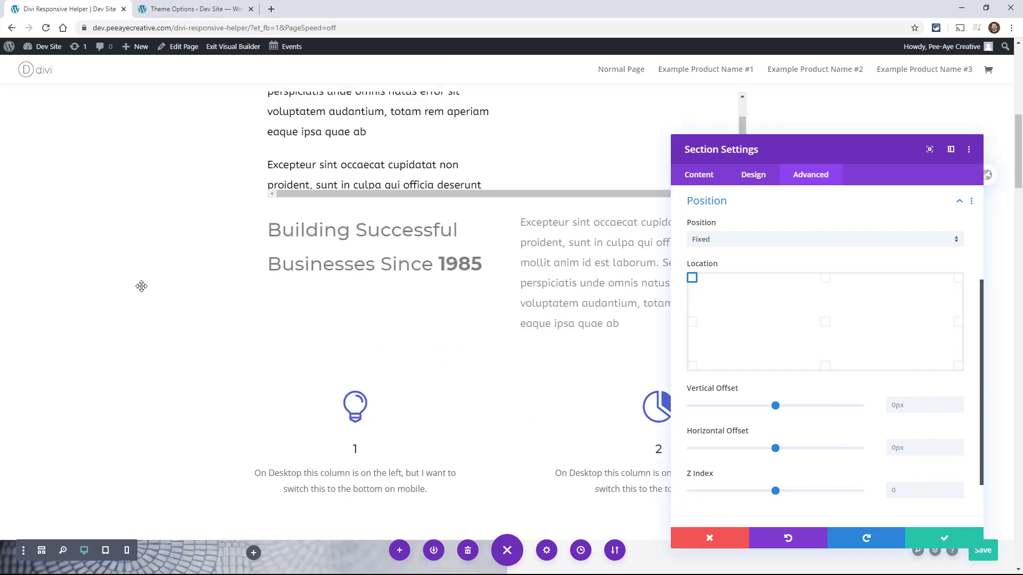
scroll(141, 286, "up", 3)
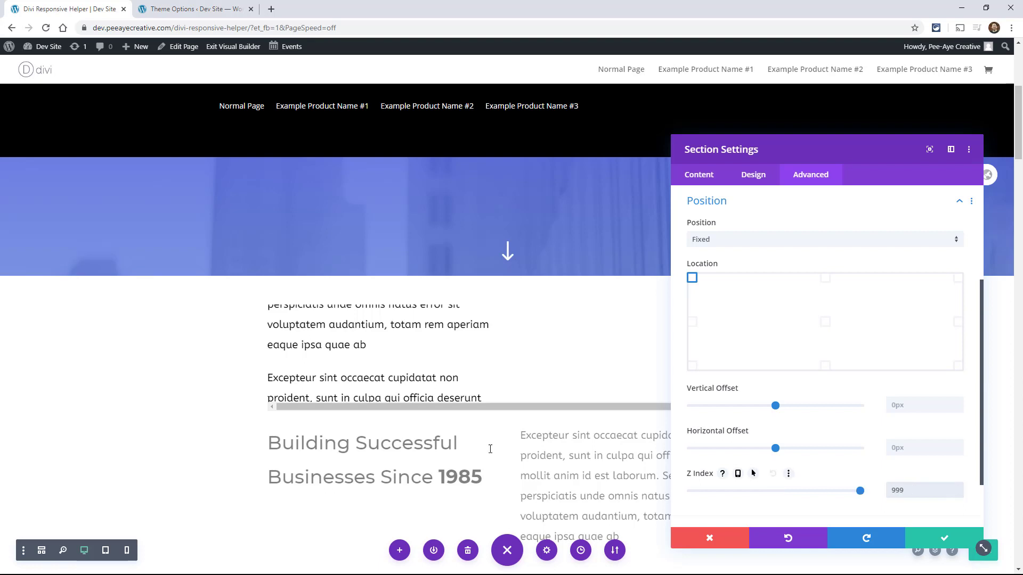
Scroll the page up and down to check the fixed menu stays on top of the content
scroll(210, 394, "down", 2)
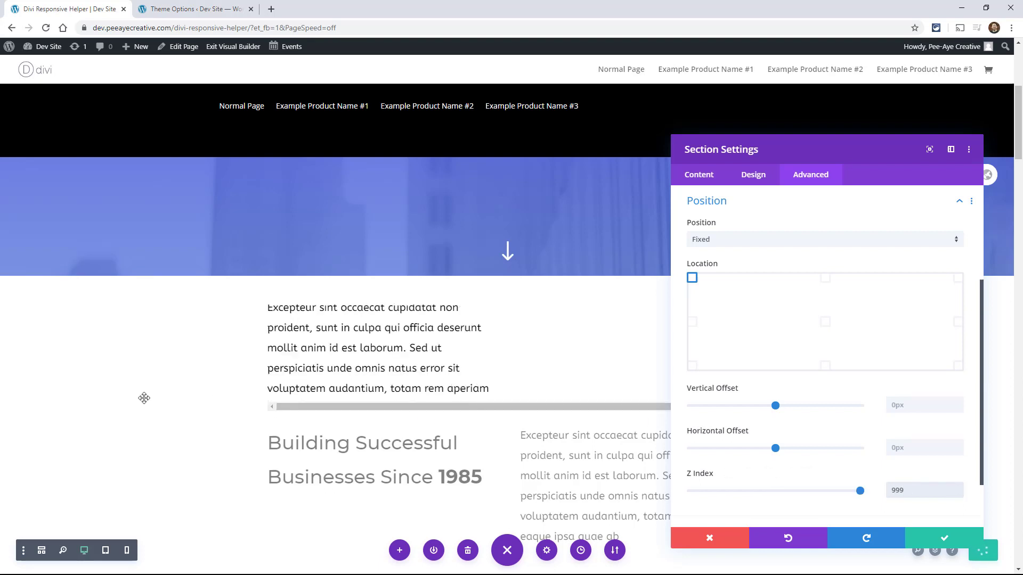
scroll(142, 401, "down", 10)
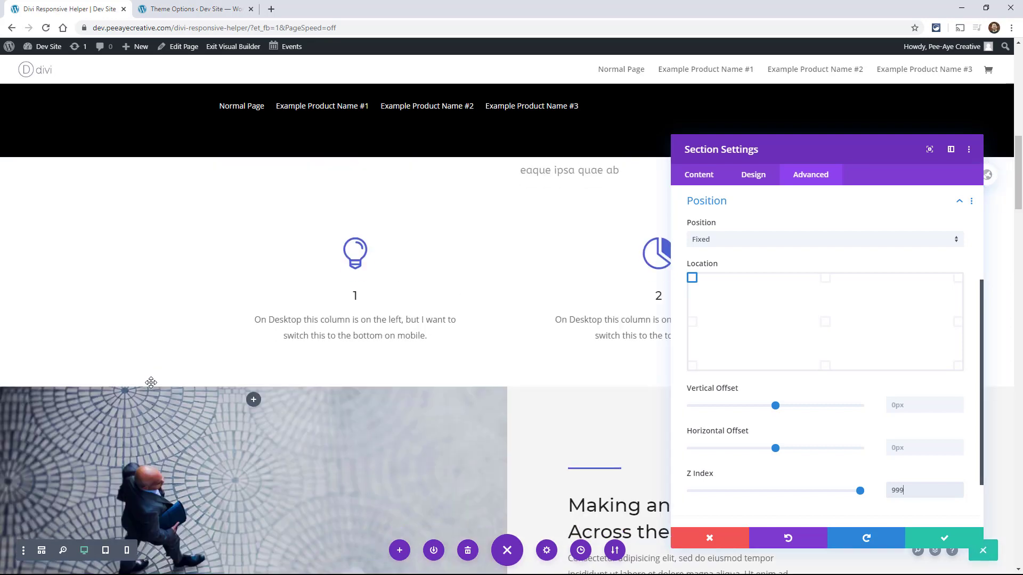
scroll(151, 382, "down", 2)
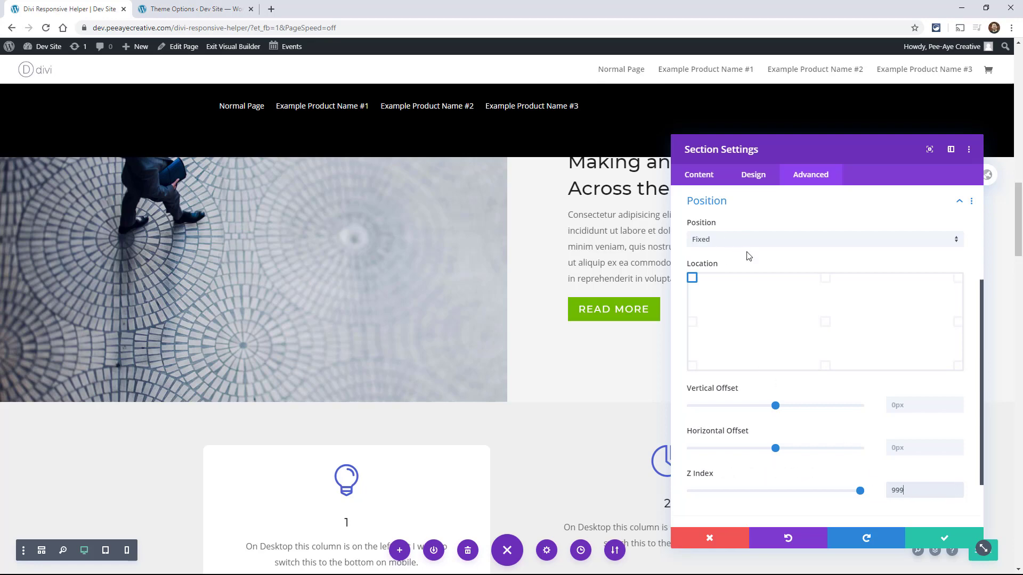
scroll(123, 286, "down", 7)
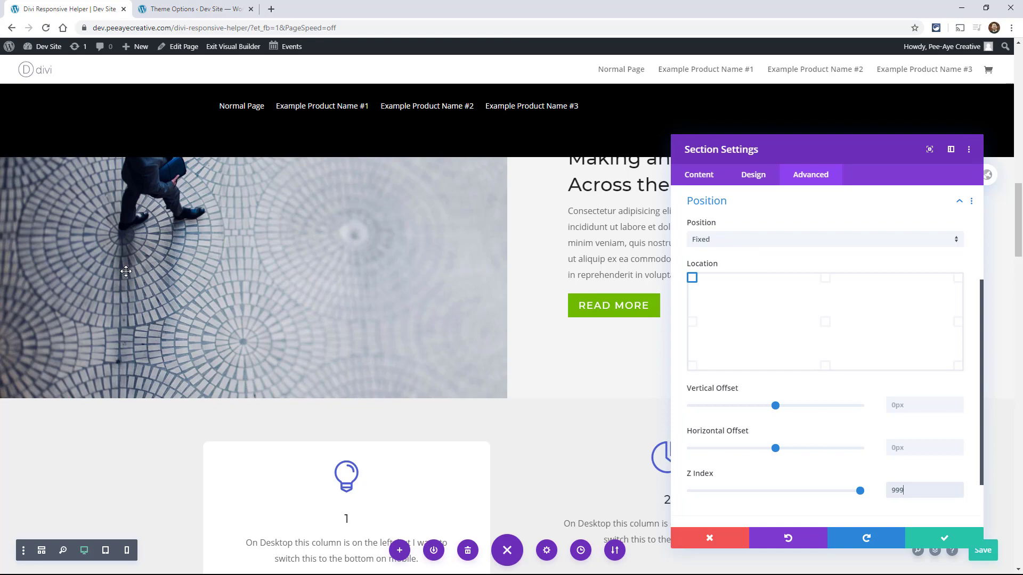
scroll(128, 288, "up", 5)
scroll(128, 288, "up", 4)
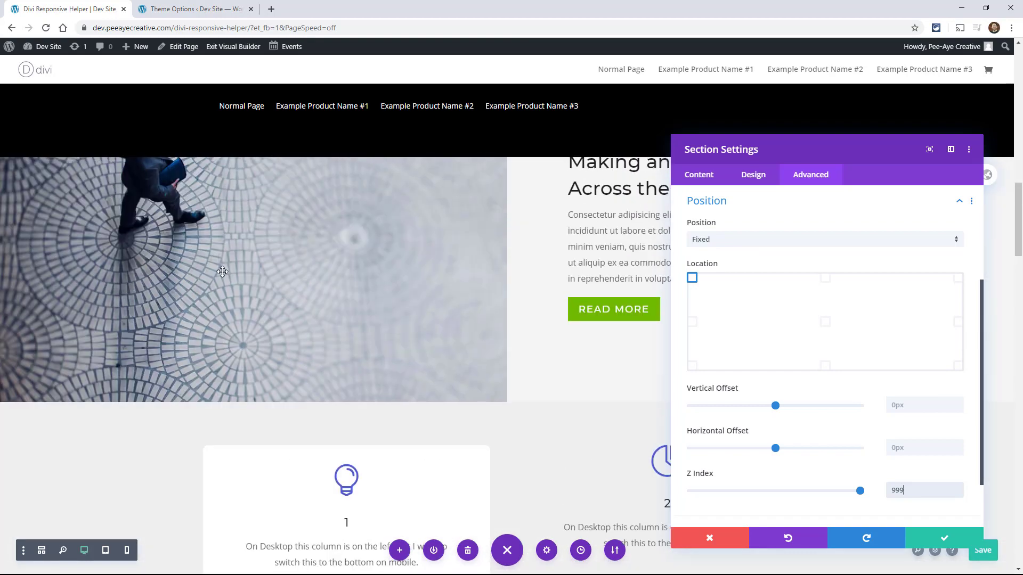
scroll(213, 279, "down", 7)
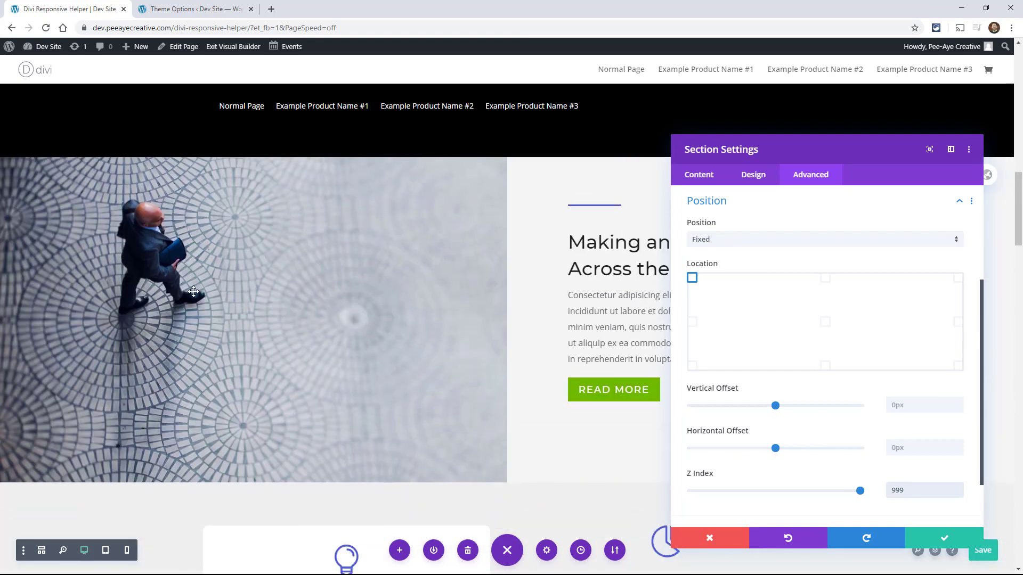
scroll(191, 307, "up", 4)
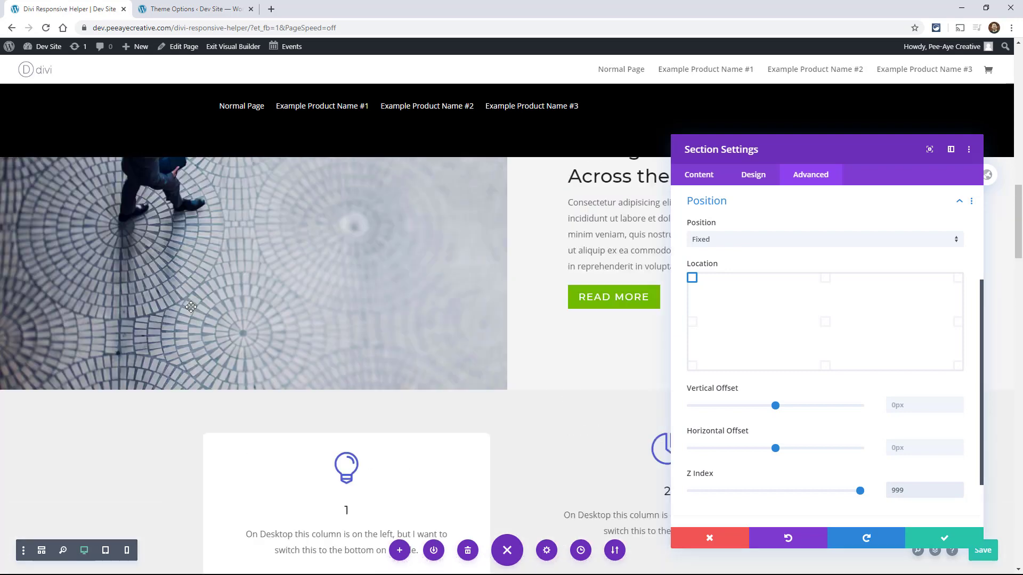
scroll(191, 307, "down", 5)
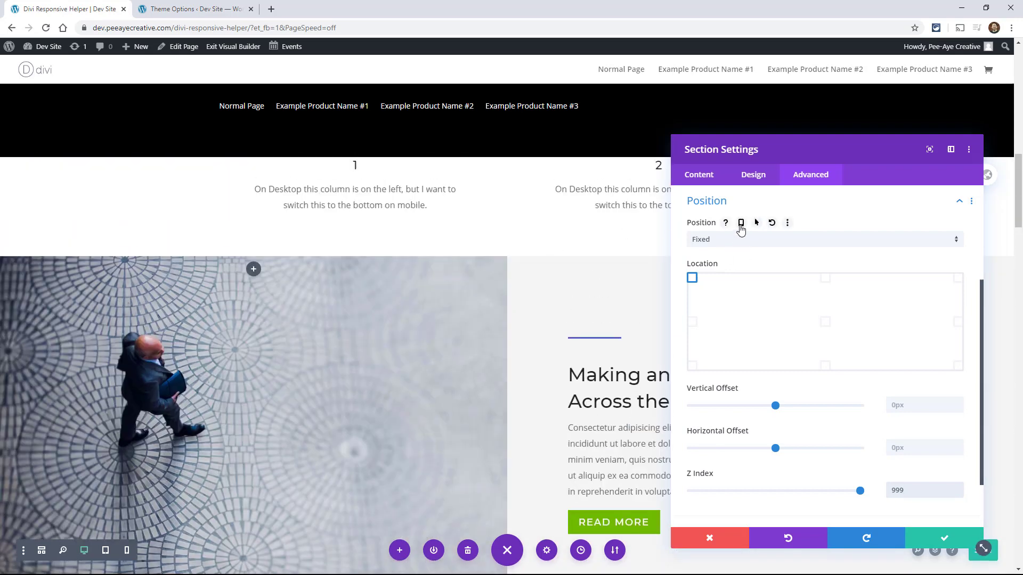
Enable responsive Position settings and set the phone Position to Default, keeping desktop Fixed
left_click(740, 224)
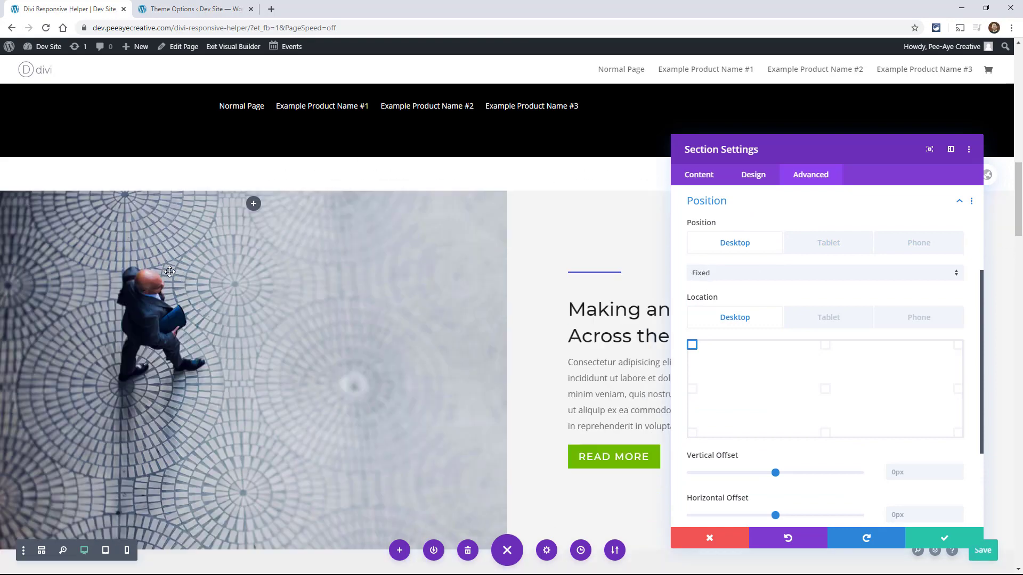
scroll(169, 272, "down", 5)
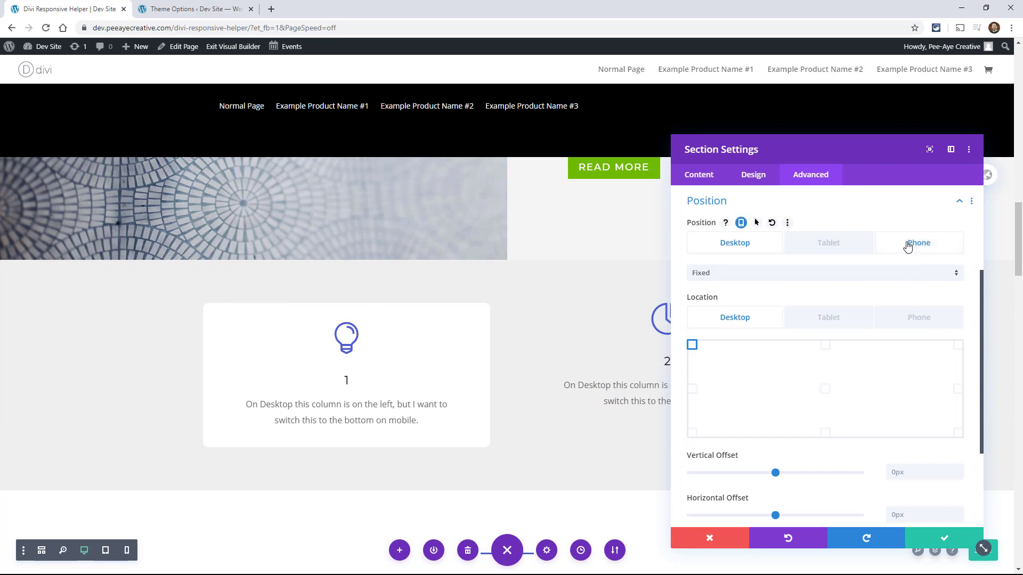
left_click(907, 244)
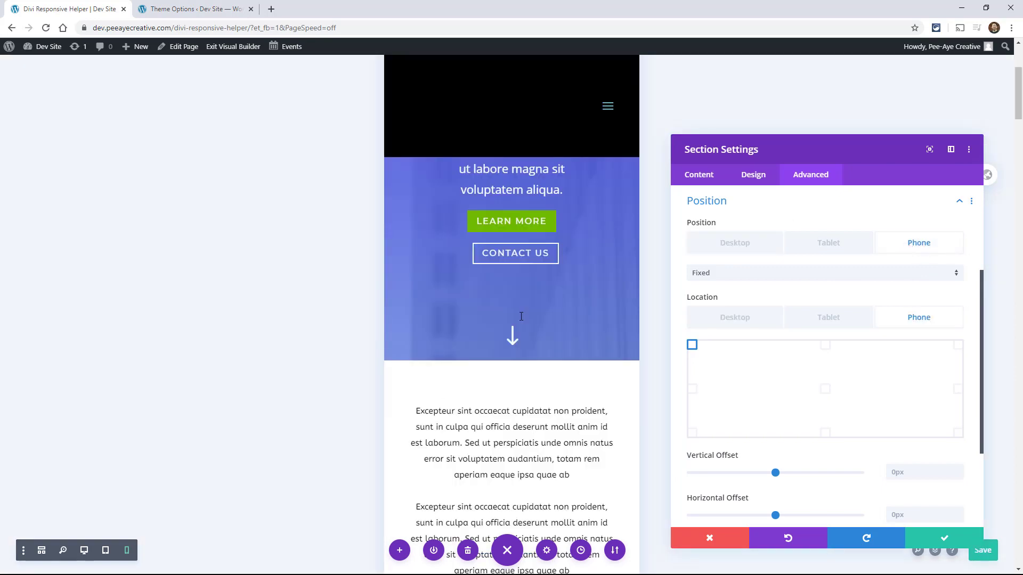
left_click(749, 273)
left_click(728, 285)
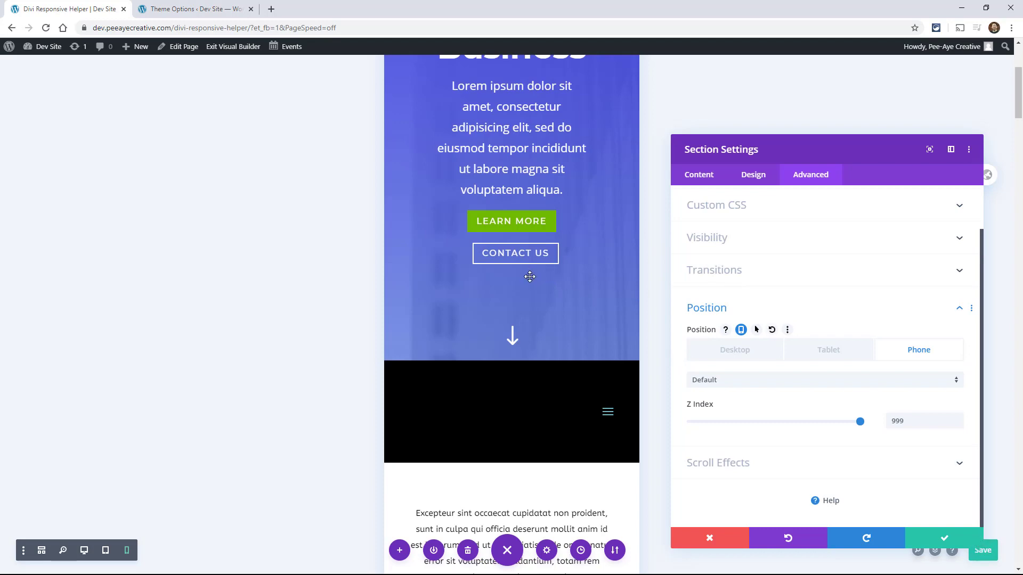
scroll(527, 287, "down", 5)
scroll(529, 304, "up", 1)
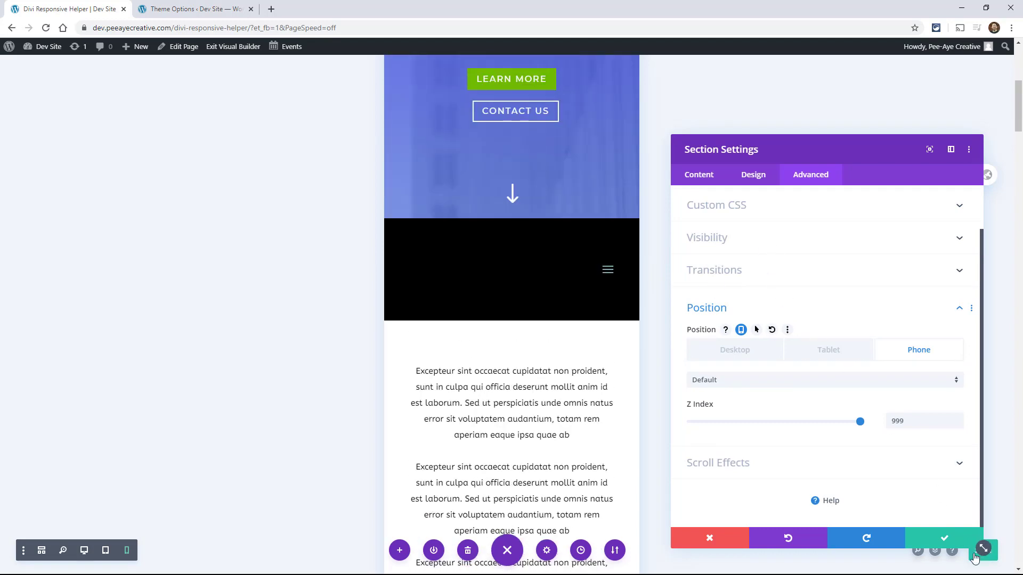
left_click(937, 538)
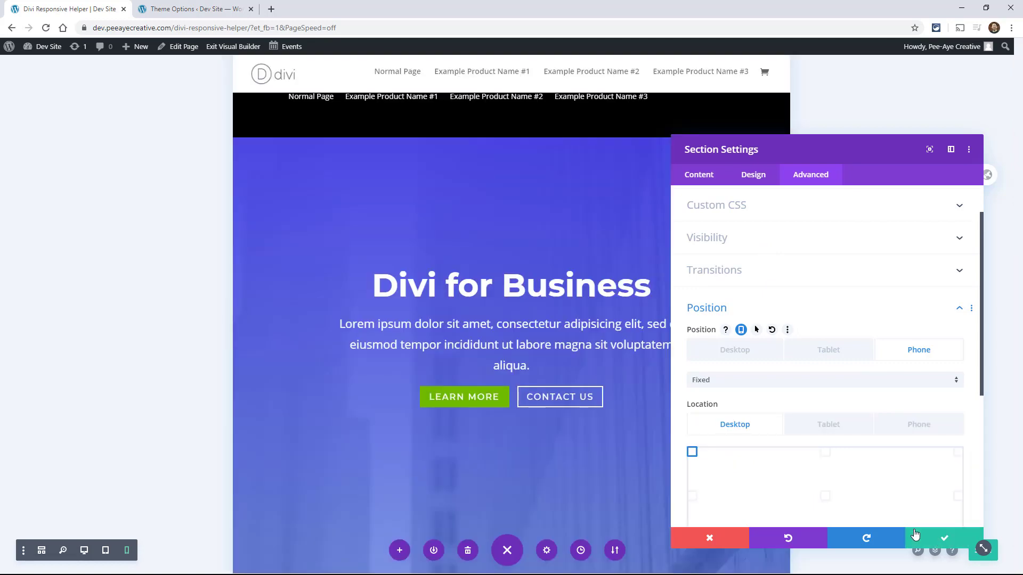
Close the section settings and scroll the page to confirm the black menu stays pinned at top
left_click(915, 535)
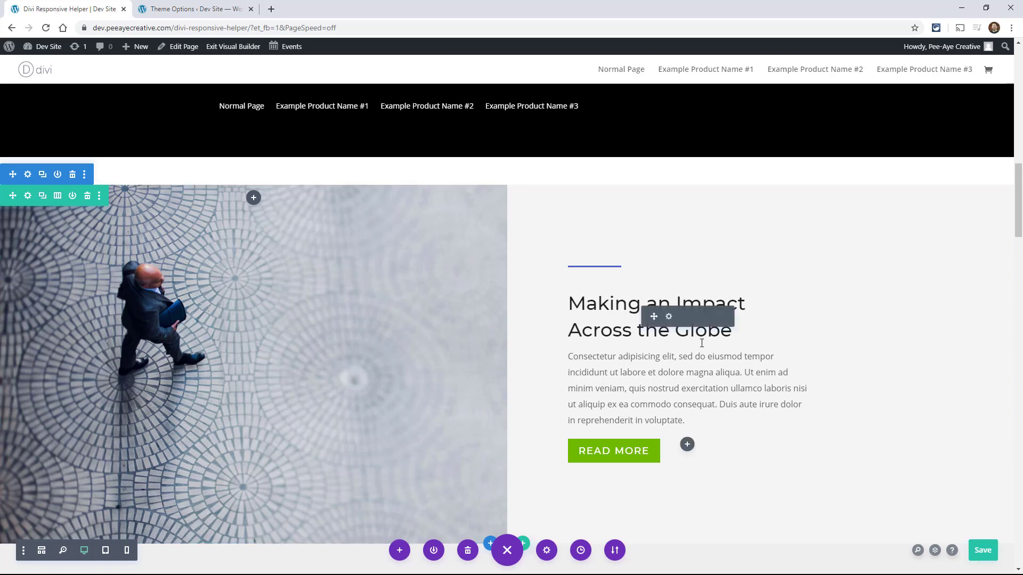
scroll(600, 379, "down", 6)
scroll(601, 380, "up", 1)
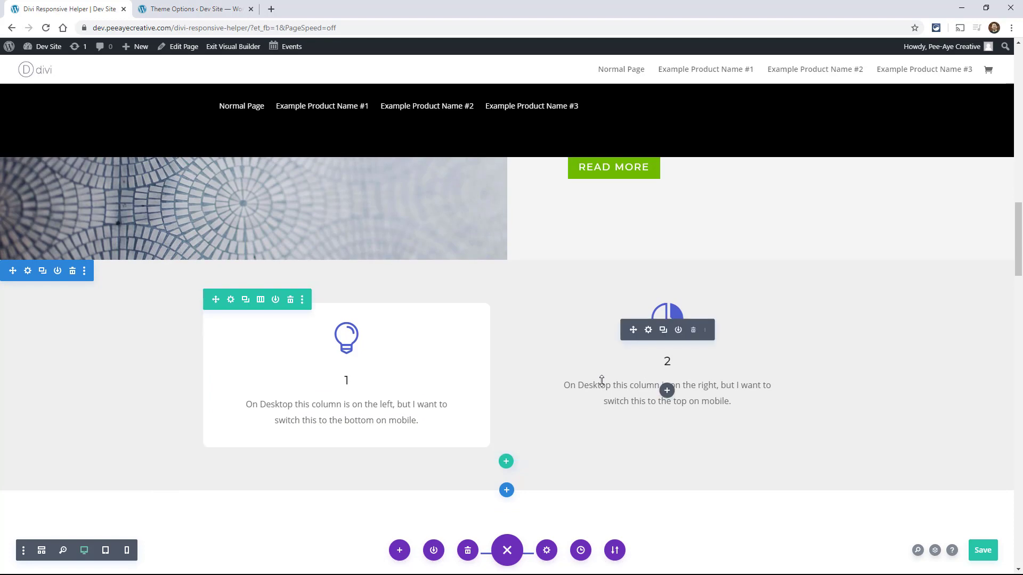
scroll(602, 388, "down", 1)
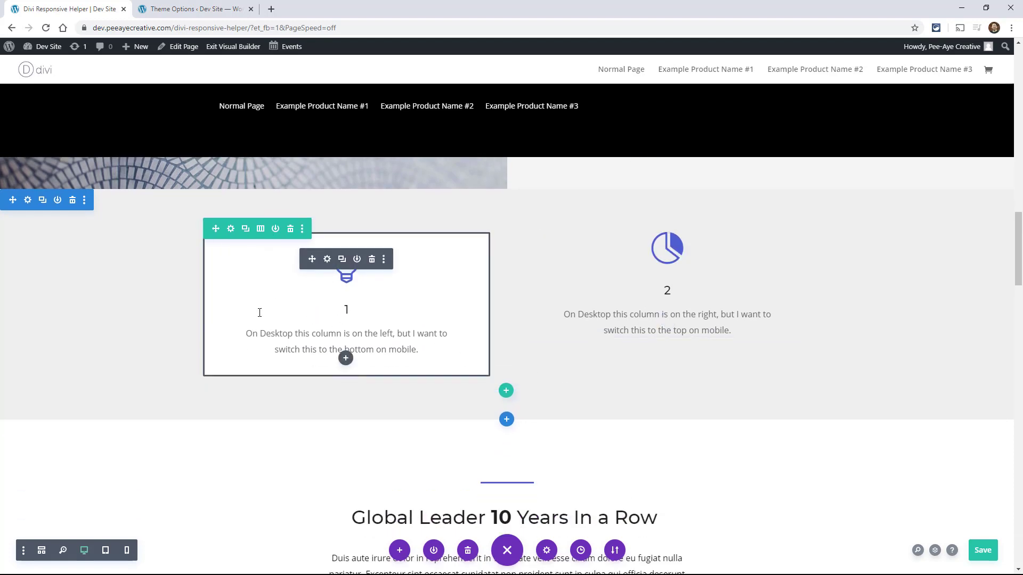
scroll(258, 313, "down", 5)
scroll(258, 315, "up", 5)
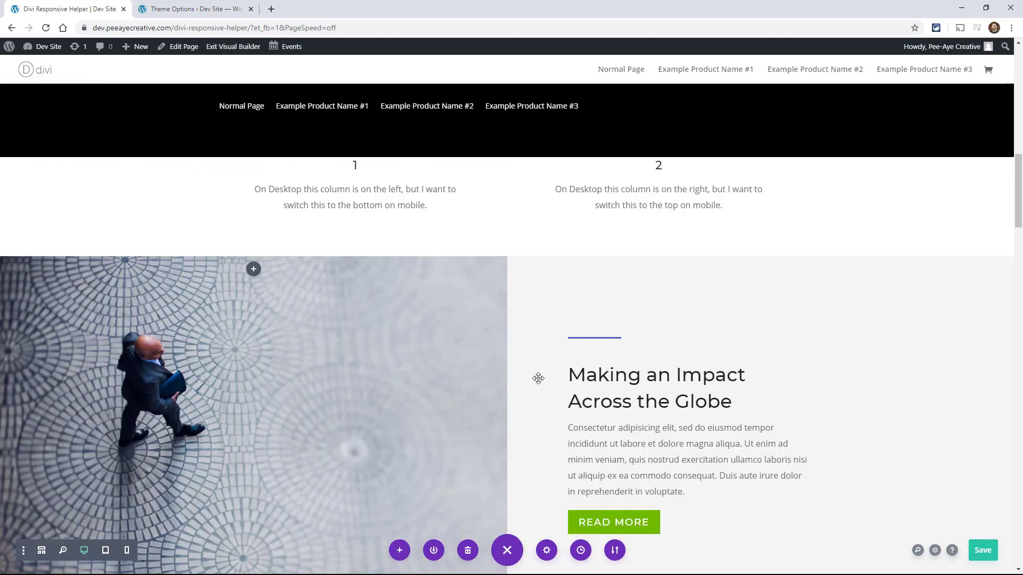
scroll(357, 317, "up", 3)
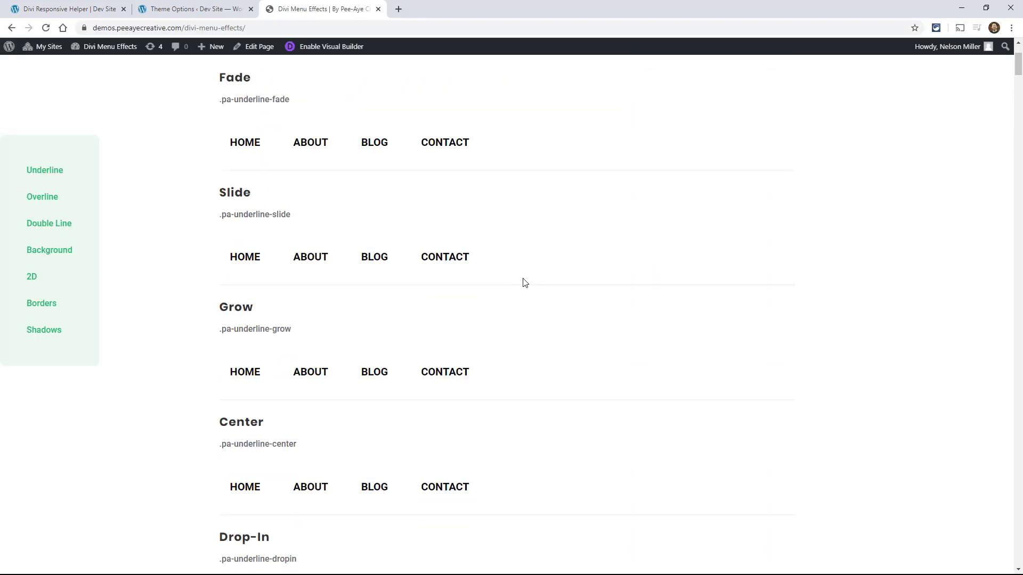
Browse the Menu Effects demo, jumping between the Background and Double Line effect examples
scroll(520, 295, "up", 5)
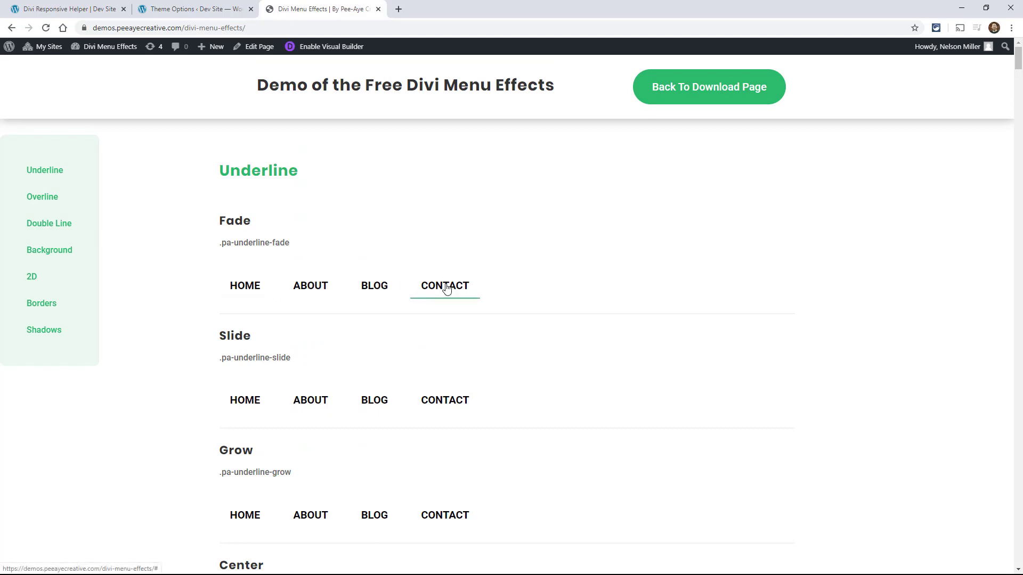
scroll(413, 335, "down", 8)
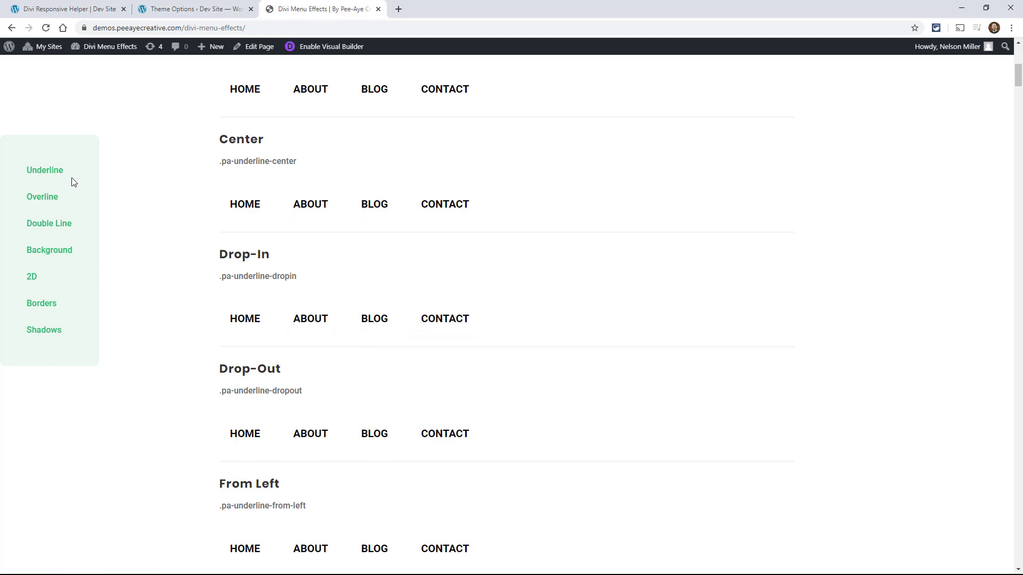
scroll(290, 313, "down", 9)
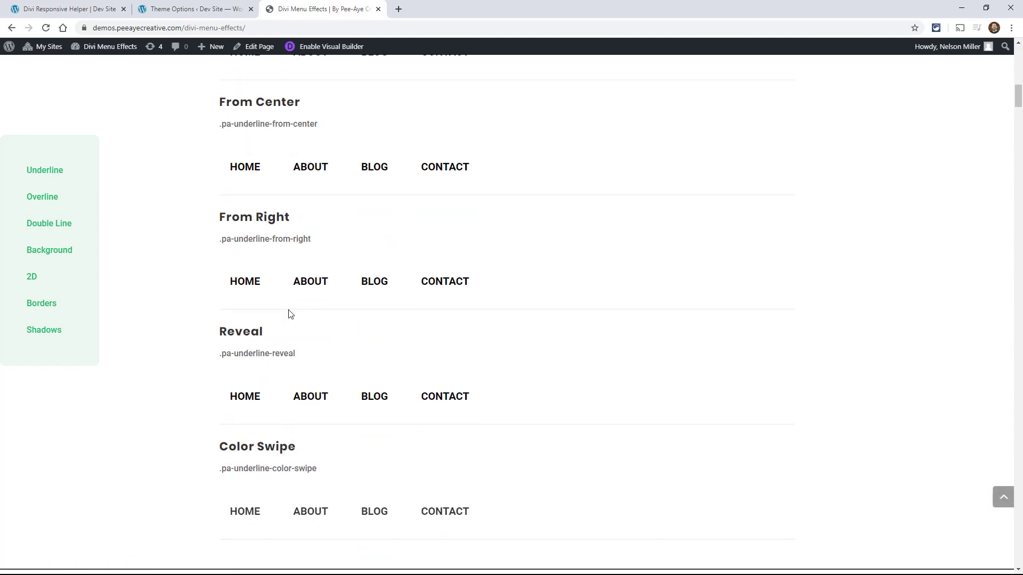
scroll(290, 314, "up", 9)
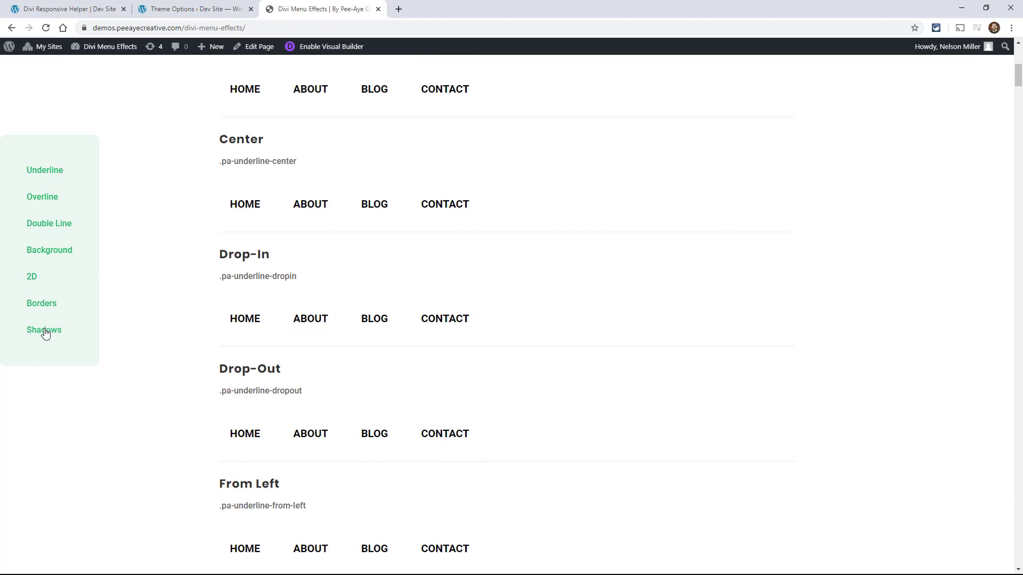
left_click(45, 250)
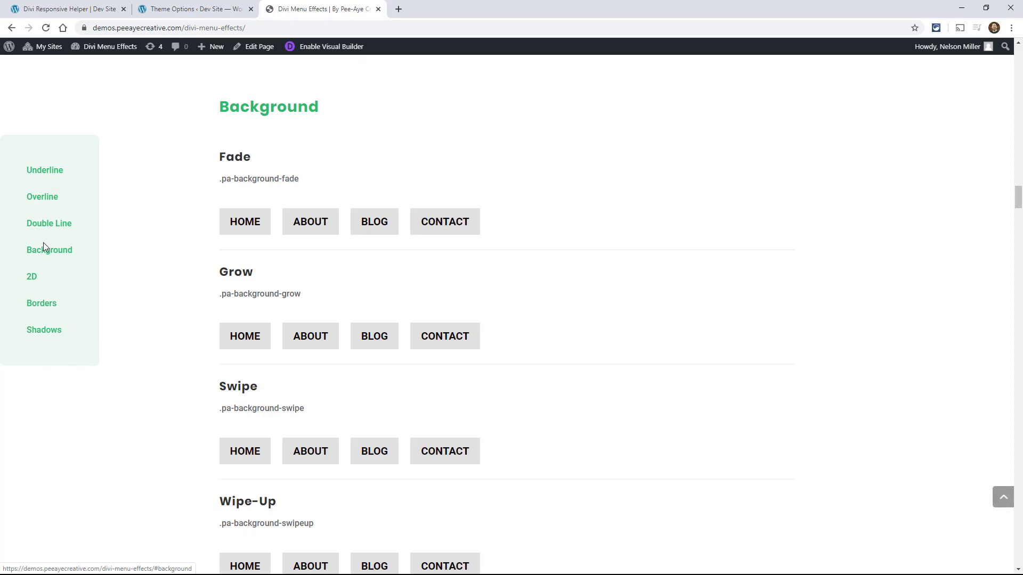
left_click(42, 224)
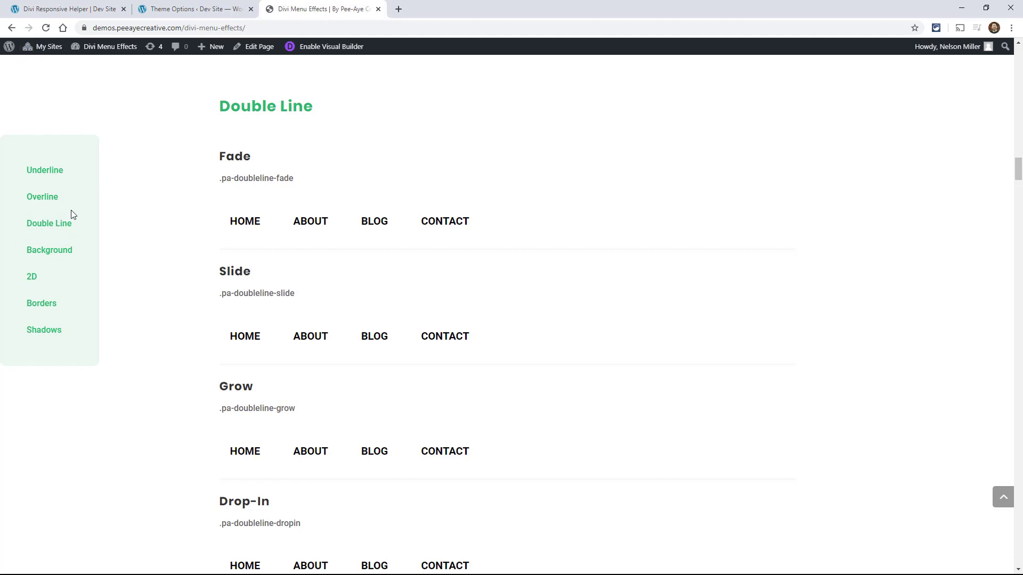
scroll(529, 279, "down", 20)
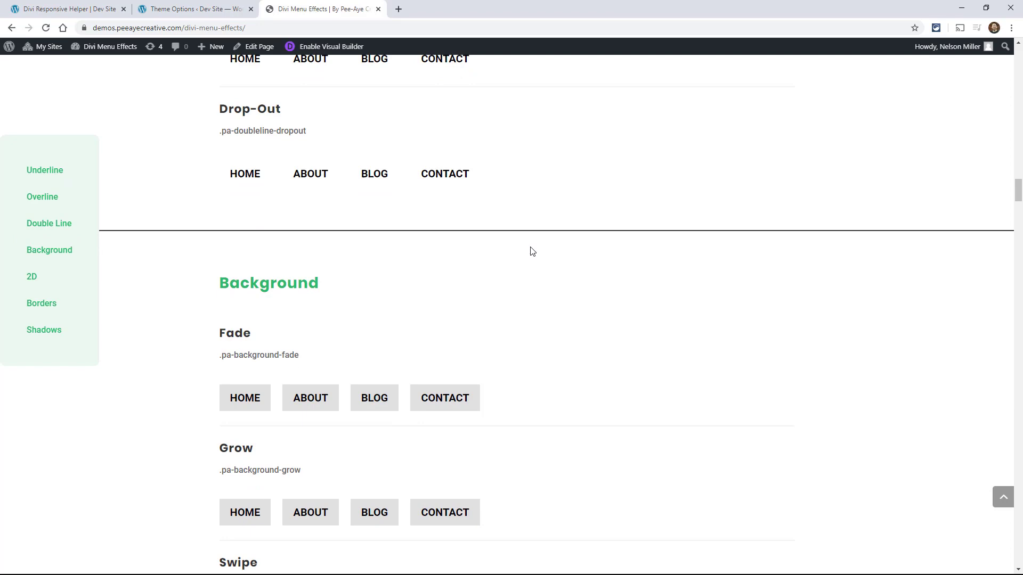
scroll(527, 247, "down", 7)
scroll(514, 246, "up", 9)
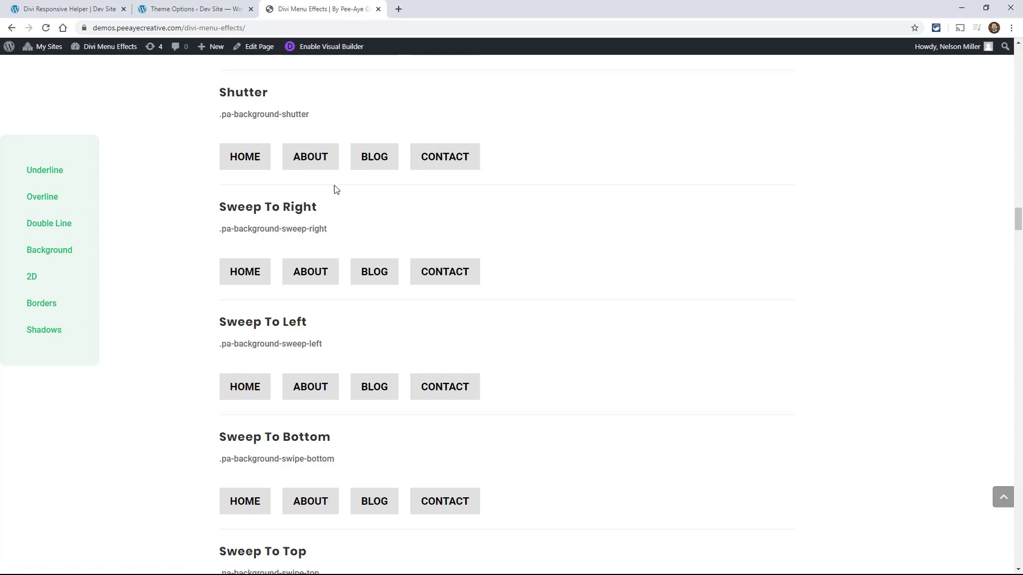
Switch to the Theme Options tab, then back to the Visual Builder tab
left_click(175, 11)
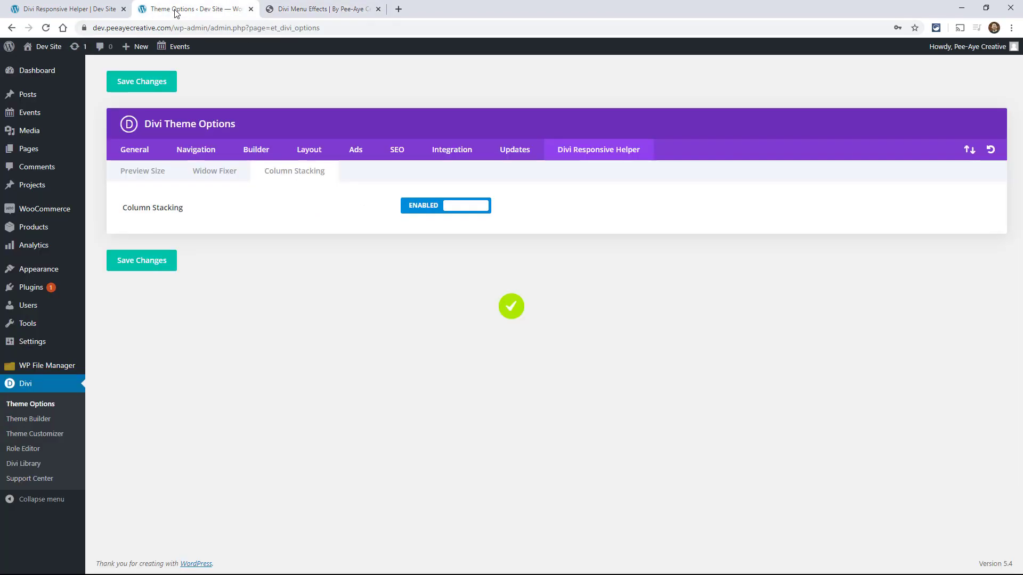
left_click(60, 11)
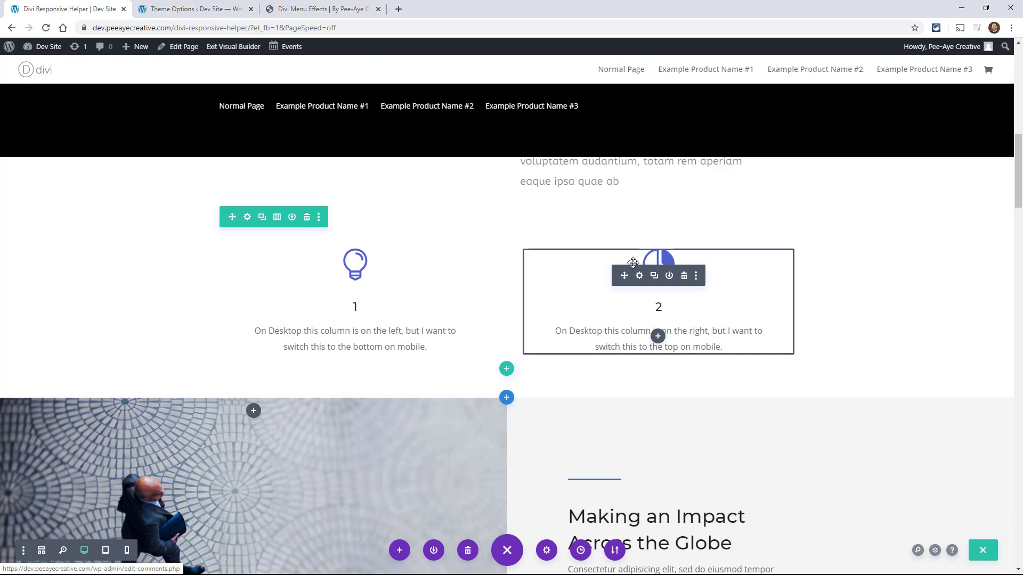